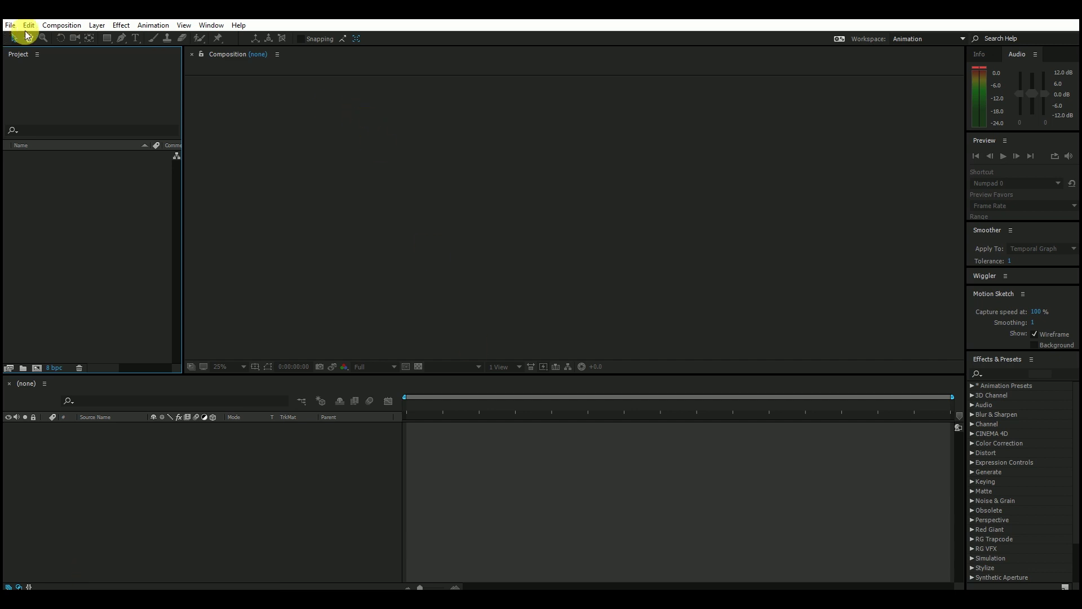
Step: Start a new composition and set its duration to 0:00:10:00
left_click(63, 28)
left_click(101, 41)
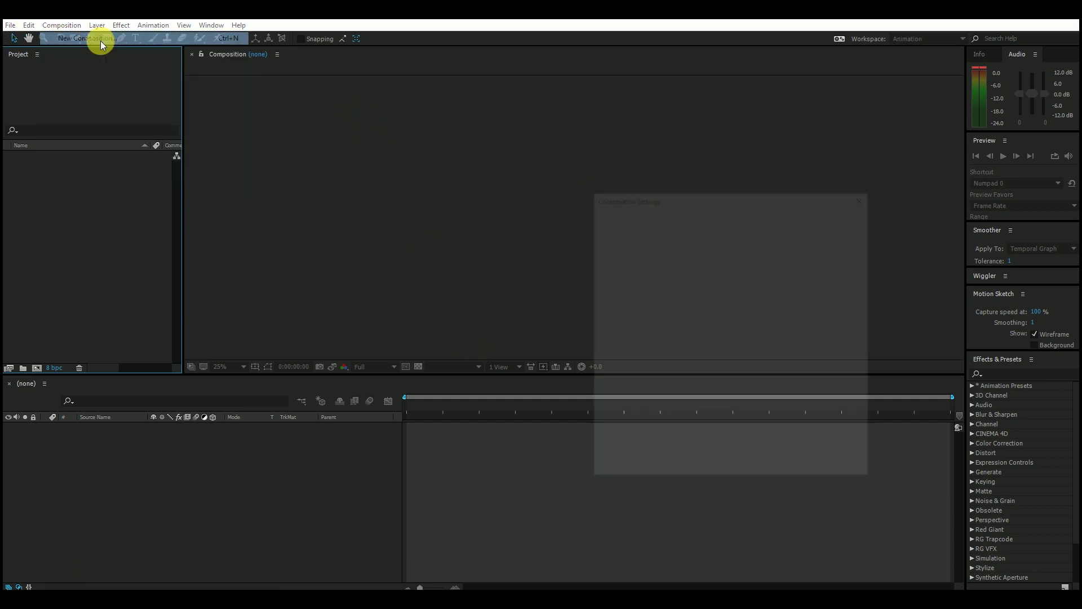
left_click_drag(737, 193, 536, 147)
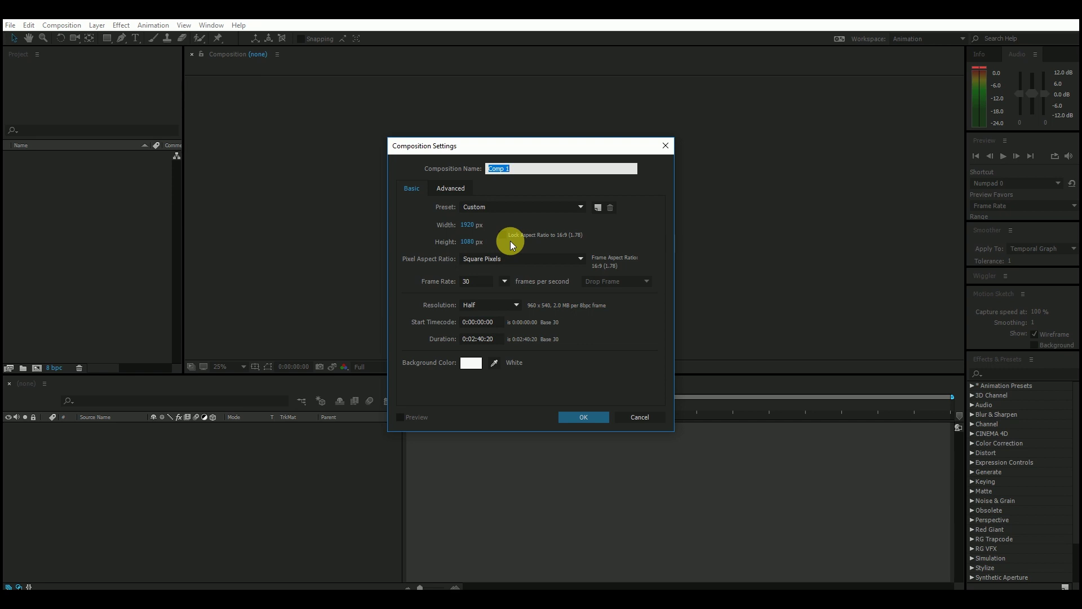
left_click(474, 338)
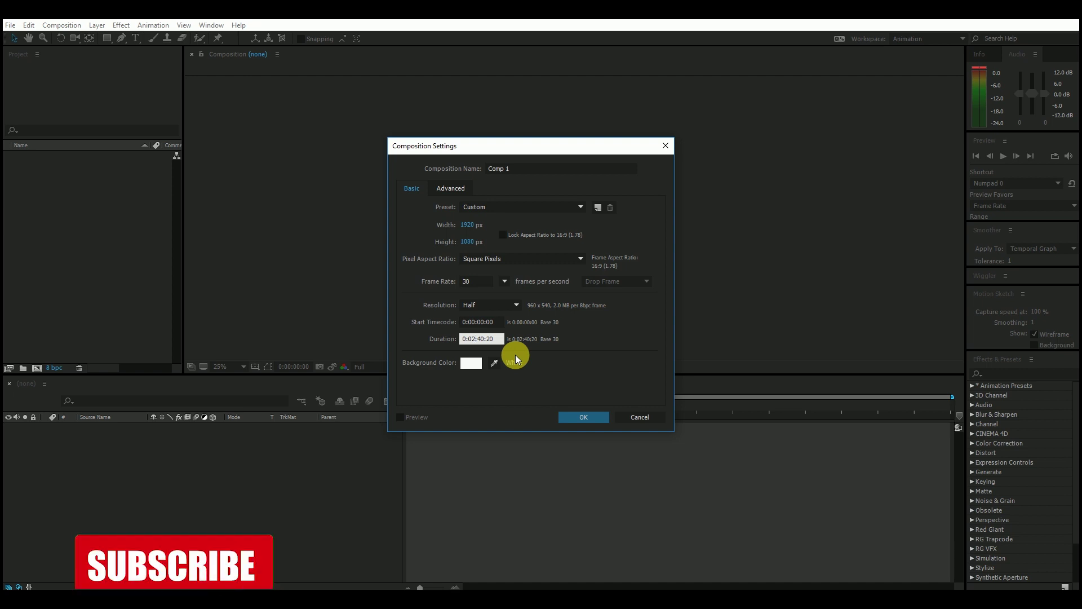
left_click(479, 284)
left_click(475, 339)
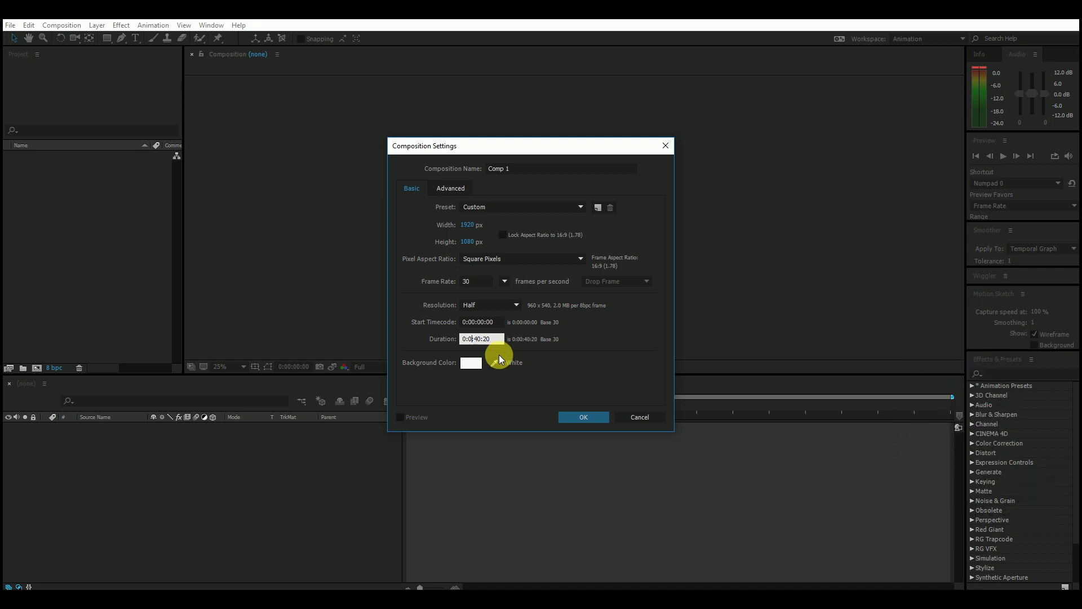
key("BackSpace")
type("1")
left_click(493, 339)
key("BackSpace")
key("BackSpace")
type("00")
Step: Set the composition's background color to pure white, FFFFFF
left_click(473, 362)
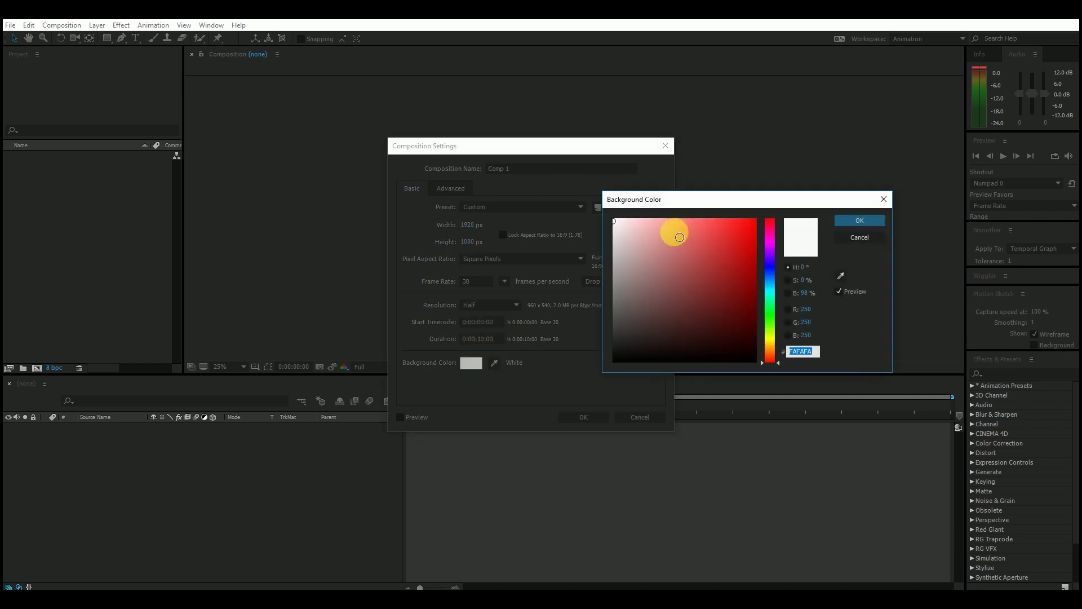
left_click_drag(685, 236, 594, 218)
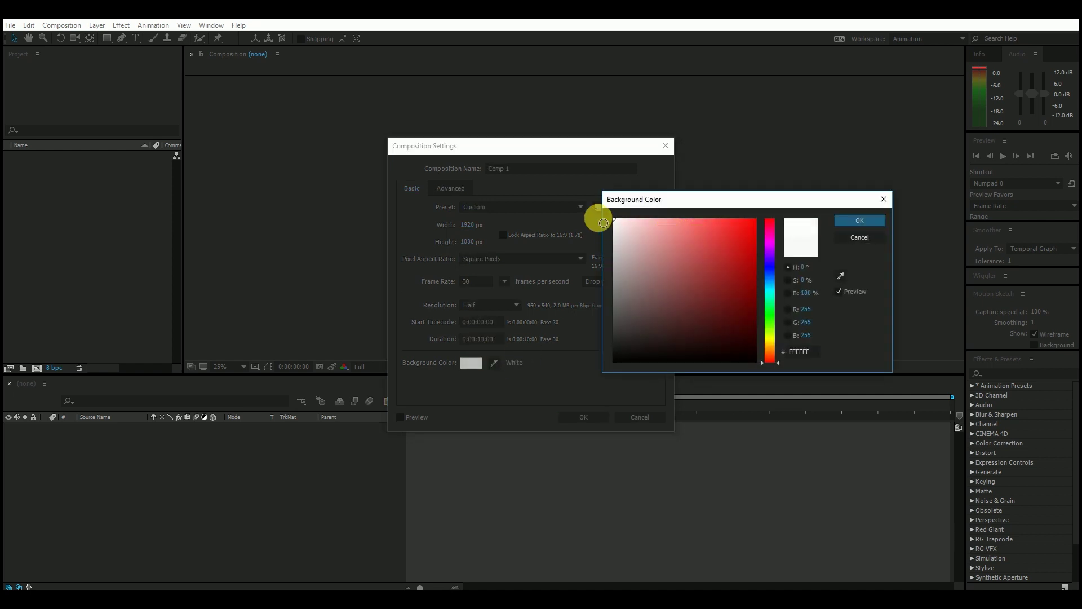
left_click(878, 219)
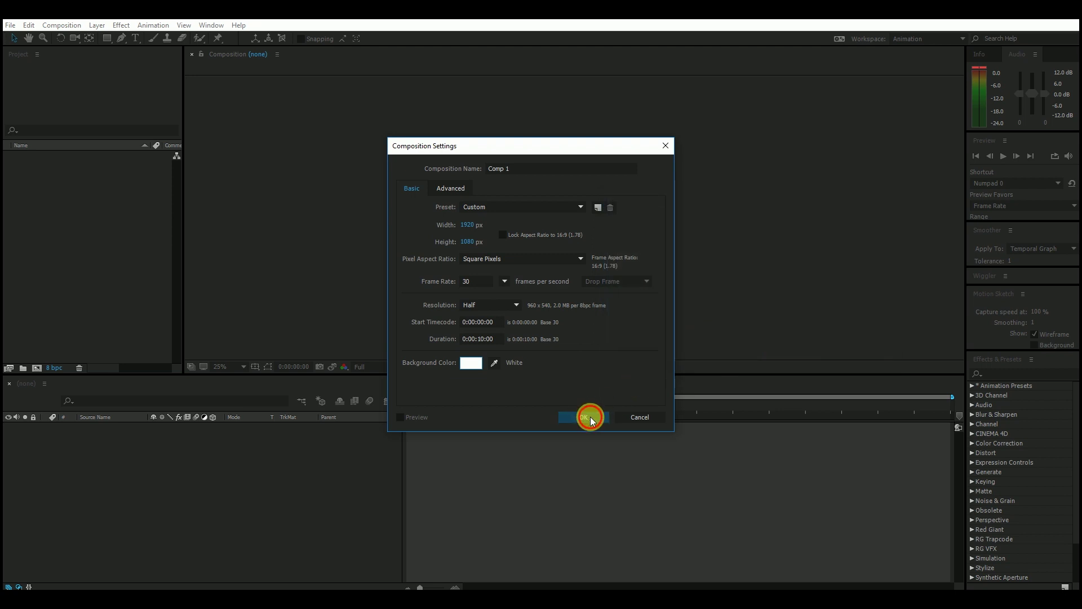
Step: Name the composition "Basic AE" and create it
left_click(555, 172)
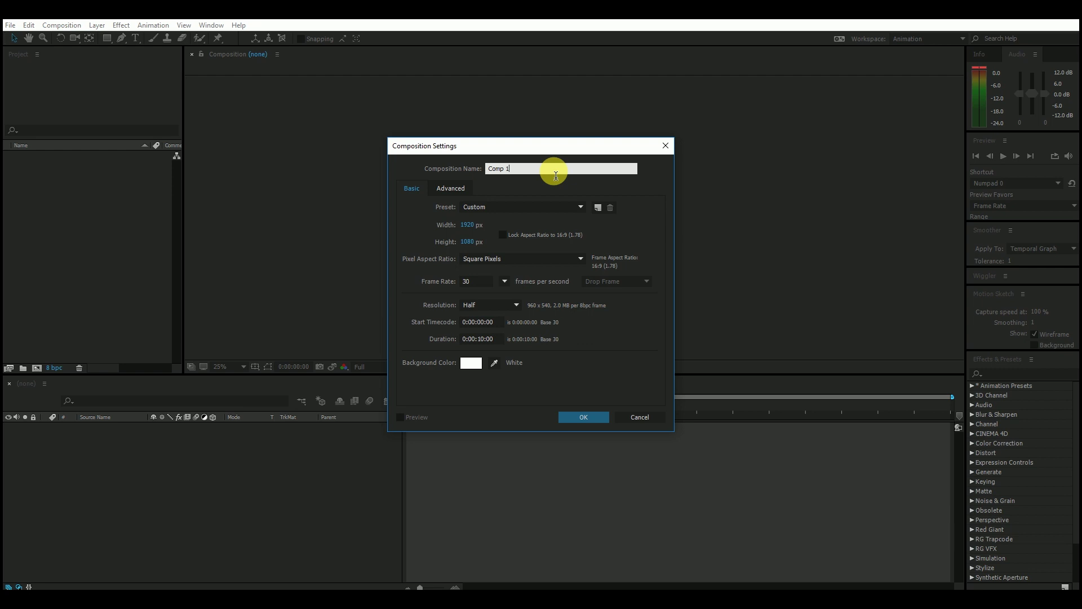
key("BackSpace")
key("BackSpace")
key("BackSpace")
key("BackSpace")
key("BackSpace")
type("Basic ")
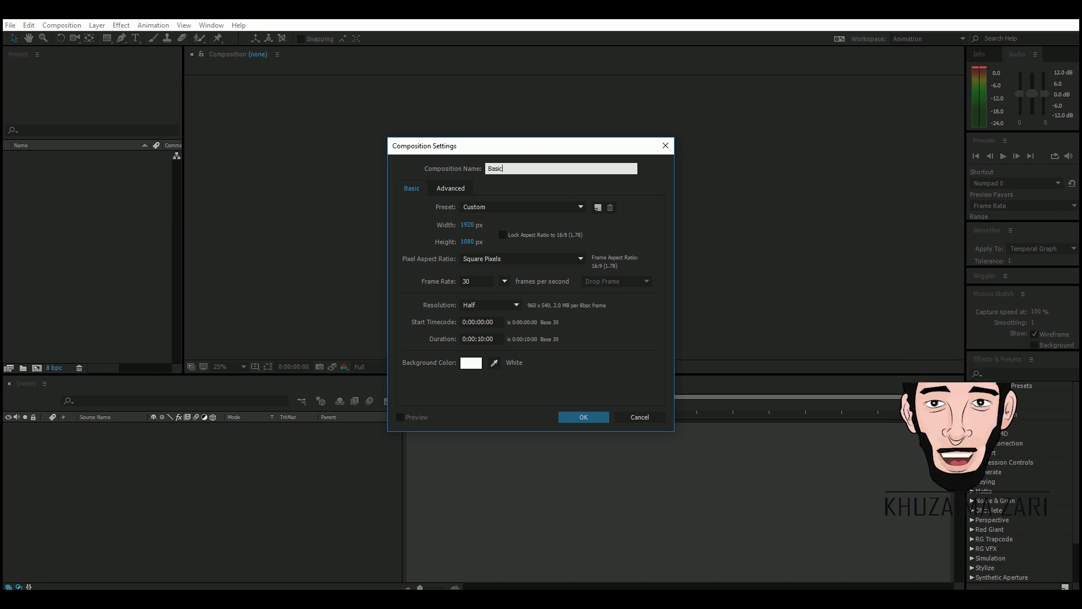
type("AE")
key("Return")
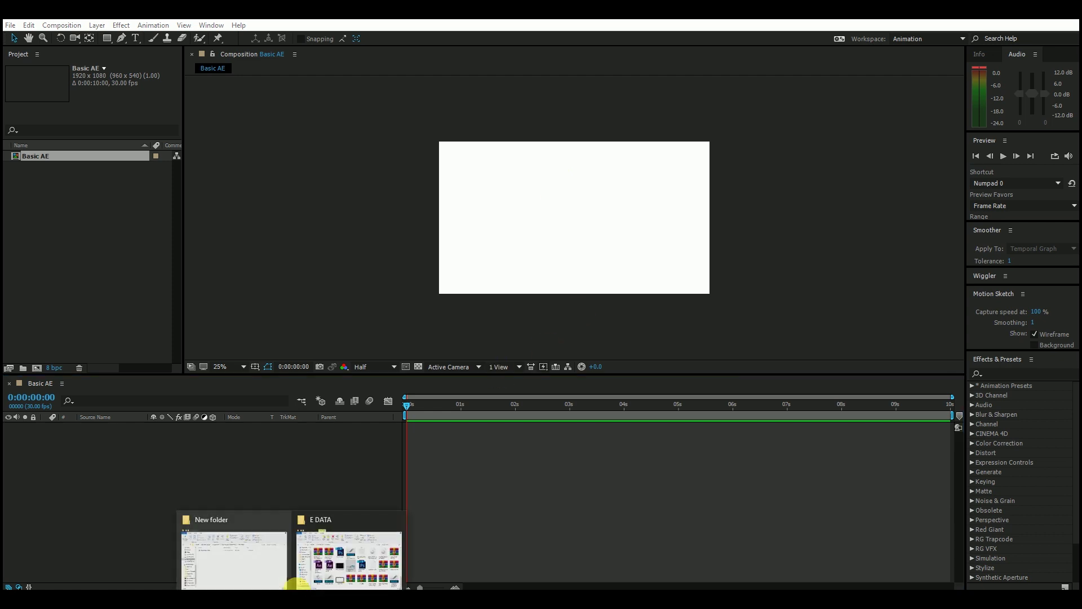
Step: Import the PIXMOTION LOGO PNG from the "New folder" file window into the project
left_click(267, 578)
left_click_drag(373, 281, 93, 244)
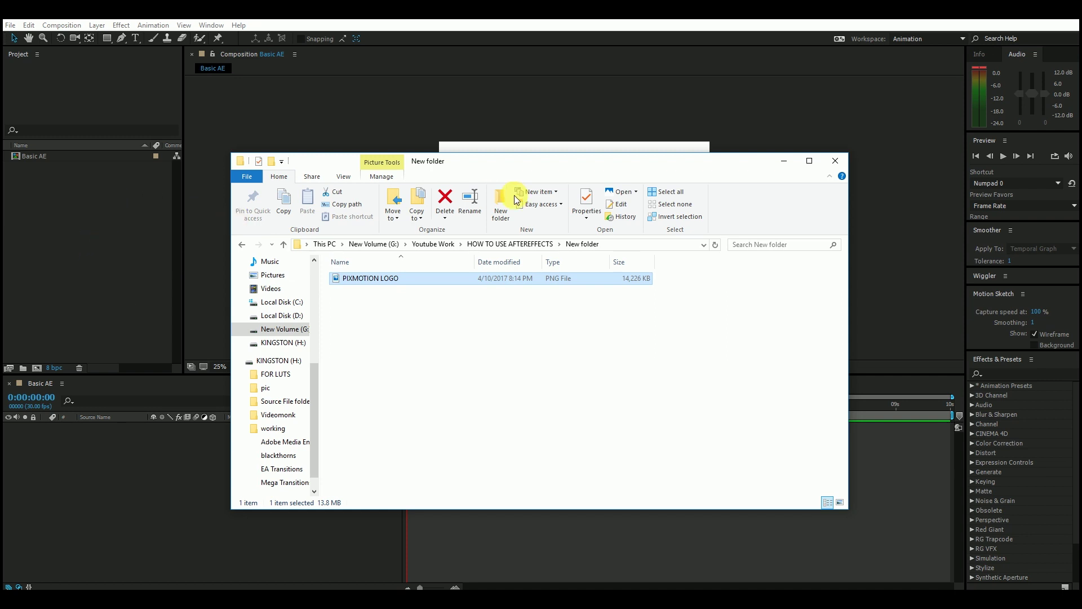
left_click(792, 161)
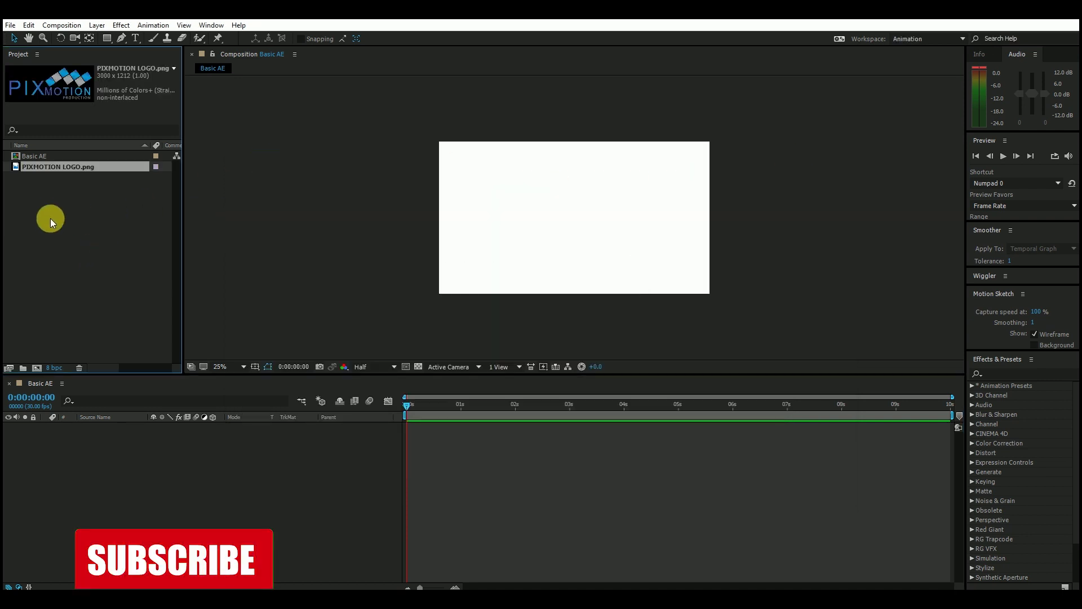
Step: Add PIXMOTION LOGO.png to the Basic AE composition as a layer near the frame's center
left_click(82, 220)
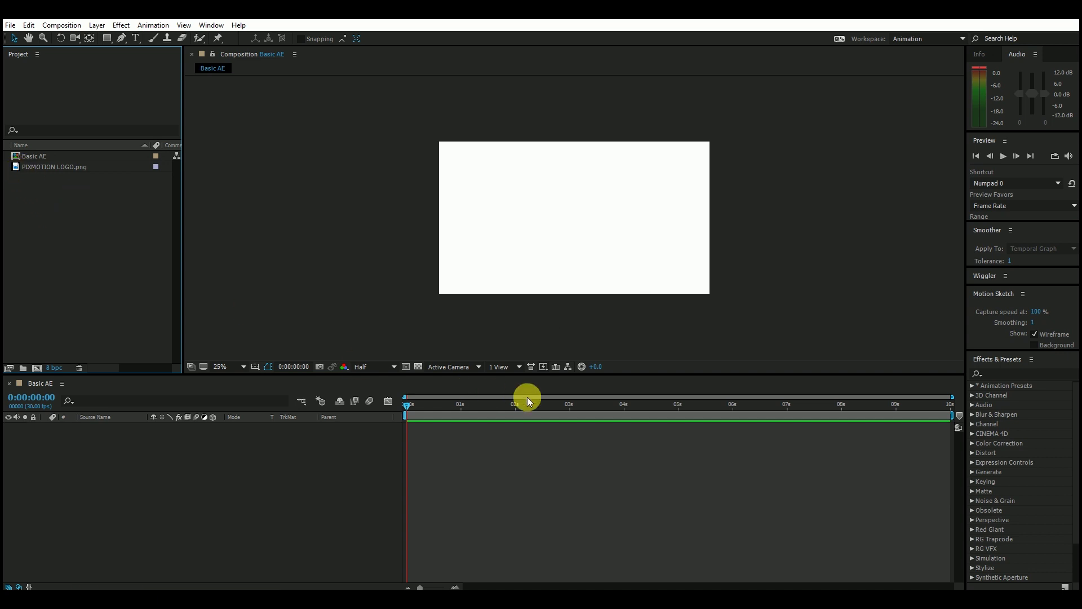
left_click_drag(45, 169, 584, 209)
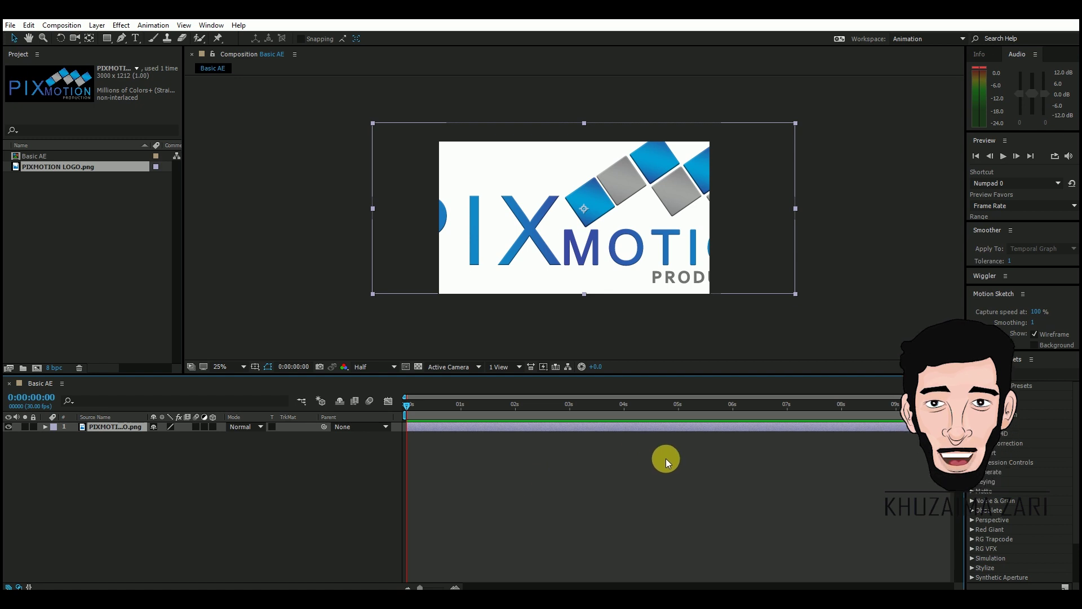
left_click_drag(411, 405, 400, 427)
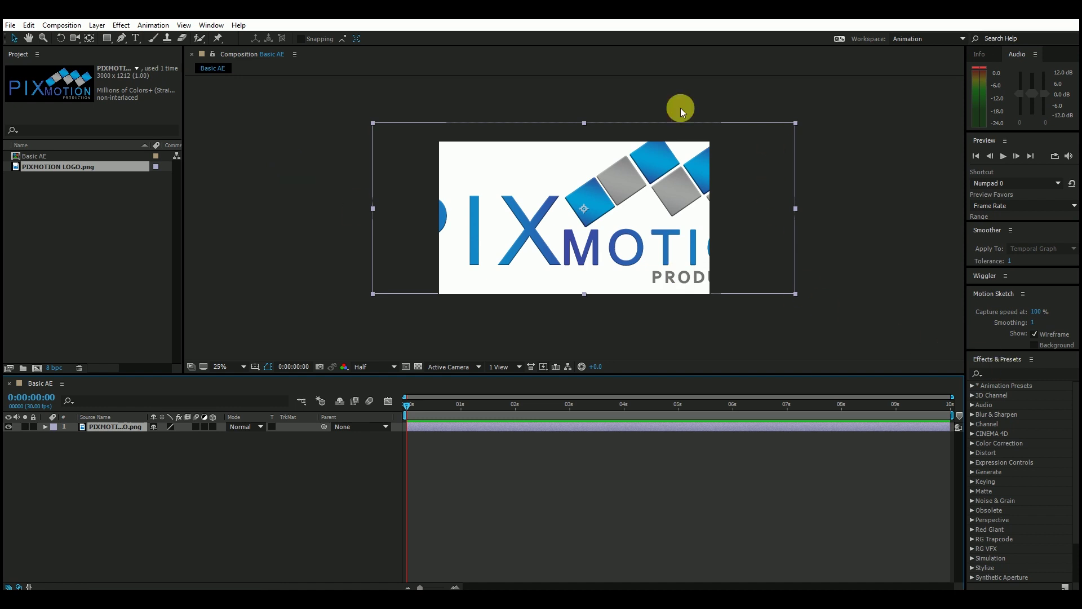
Step: Scale the logo layer down to about 63% and reposition it at about 932, 530 so it fits inside the frame
left_click(217, 38)
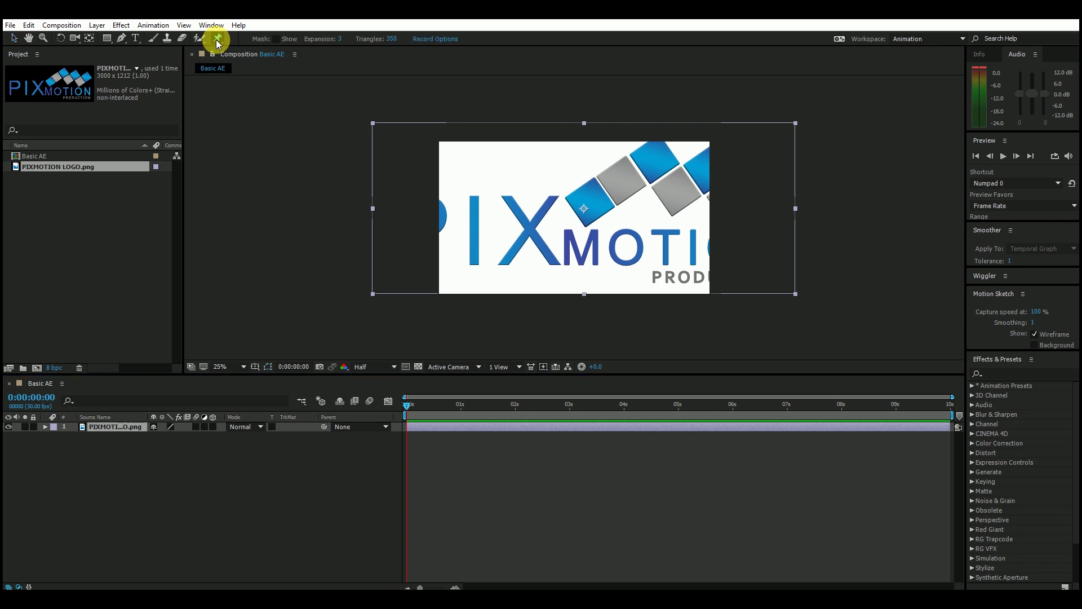
left_click(14, 39)
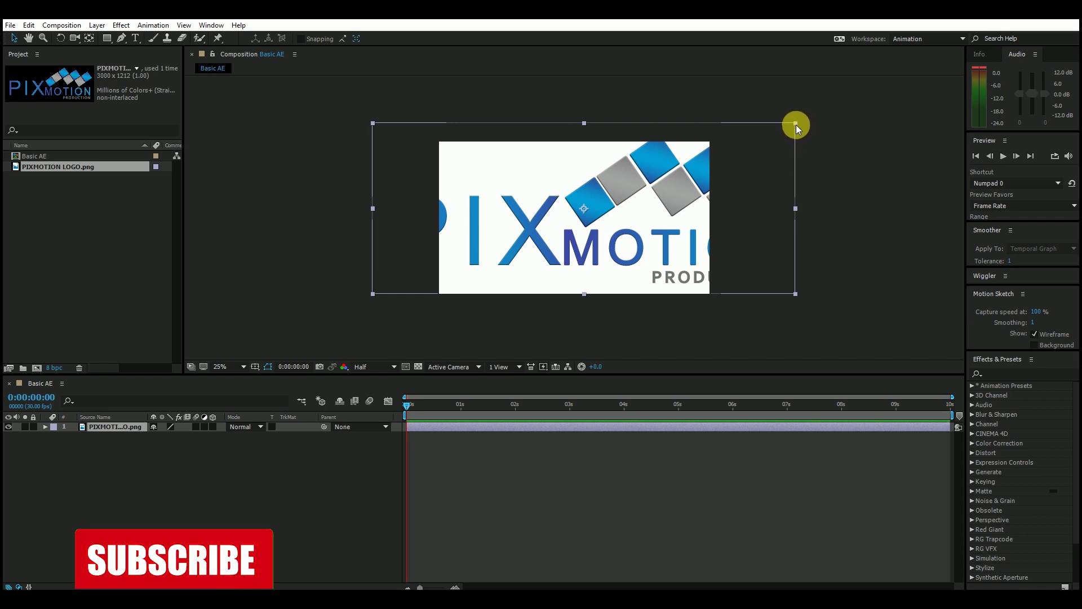
left_click_drag(796, 124, 721, 150)
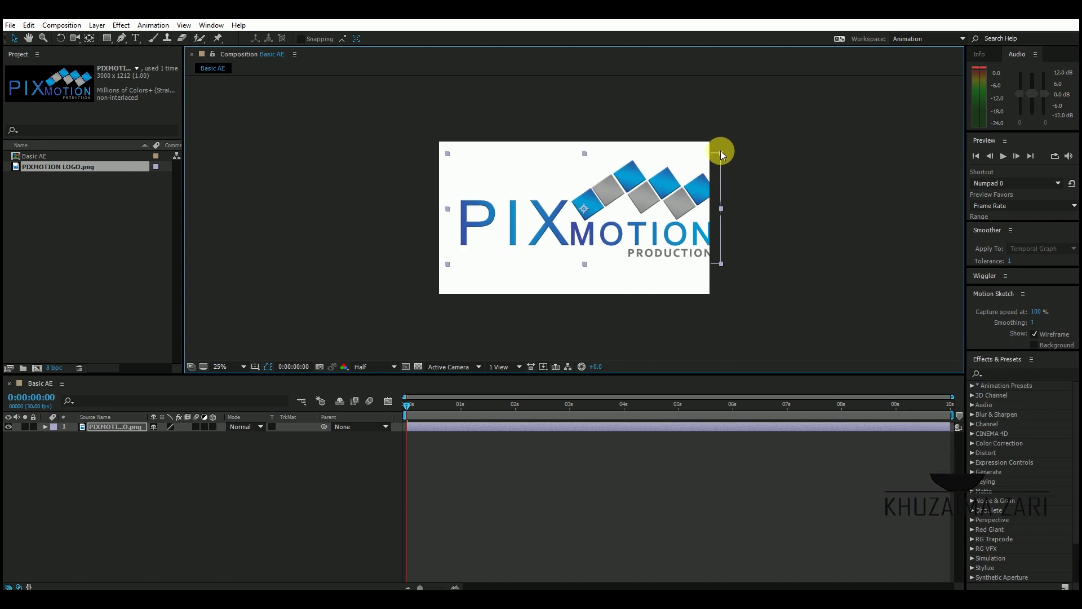
left_click_drag(687, 200, 676, 206)
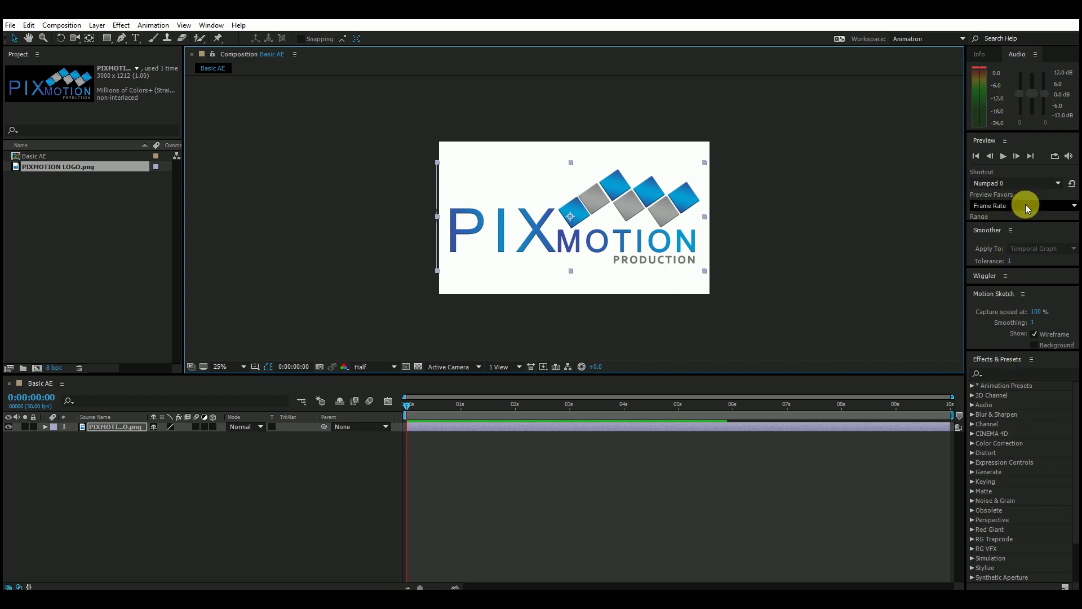
Step: Examine the effect categories and the animation presets, including the Transitions - Dissolves presets
left_click(1032, 359)
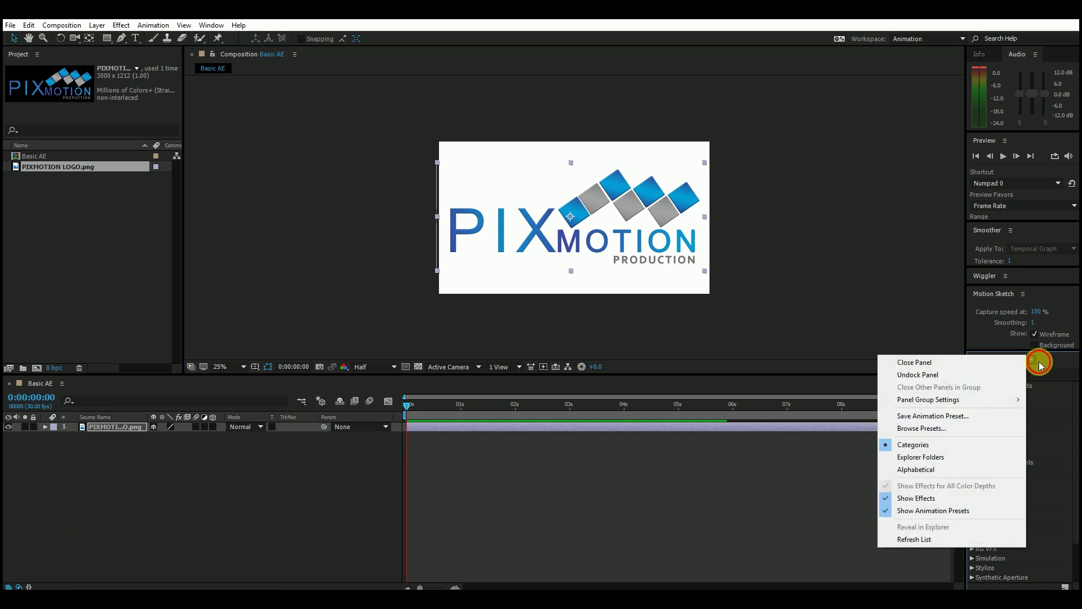
left_click(1071, 365)
scroll(1063, 434, "down", 3)
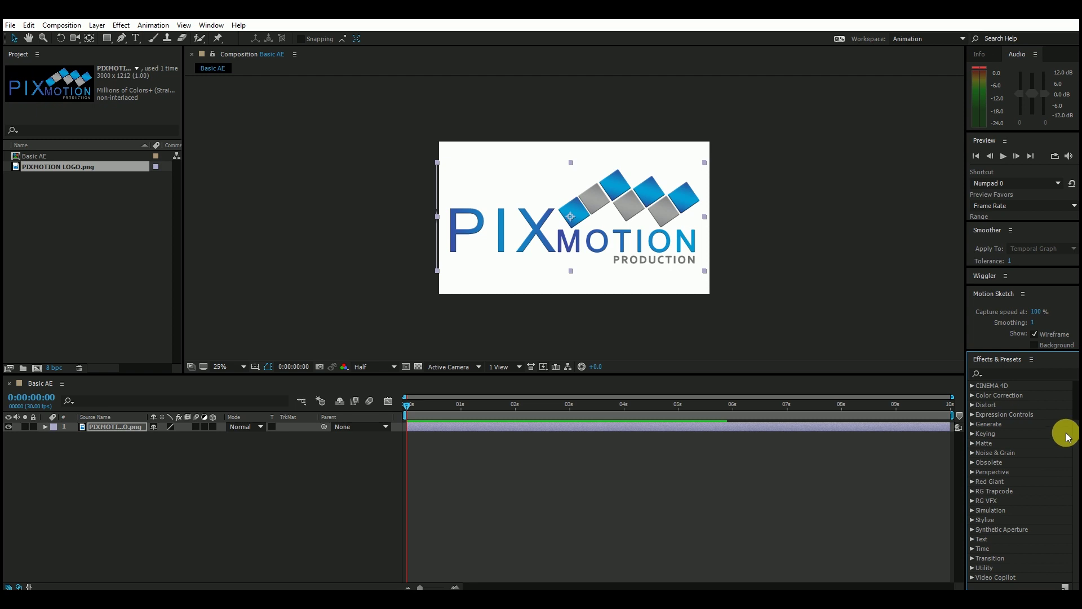
scroll(1020, 417, "up", 3)
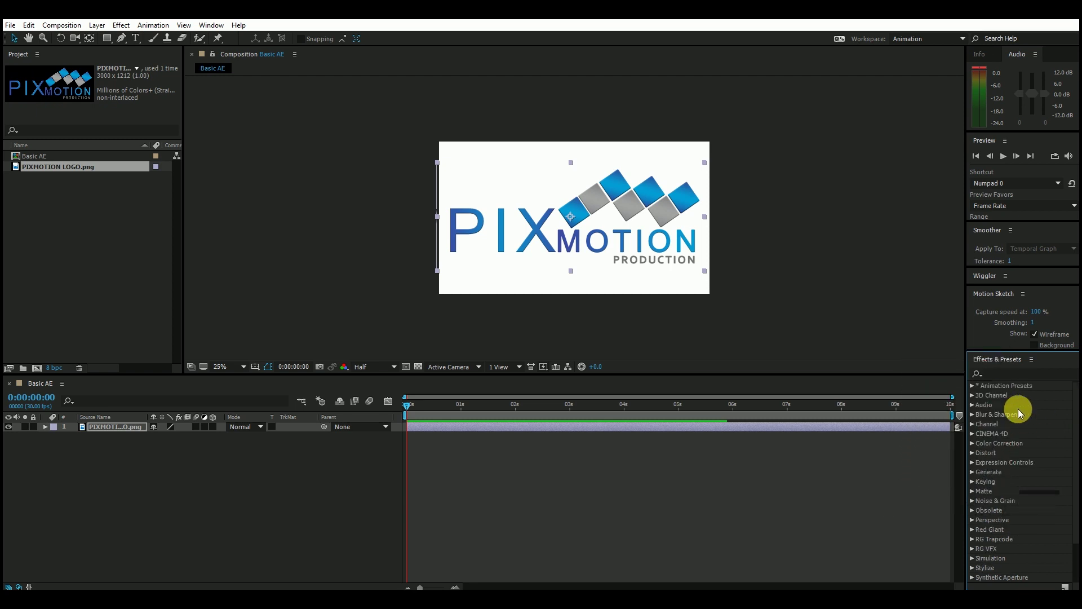
left_click(973, 387)
scroll(1028, 462, "down", 3)
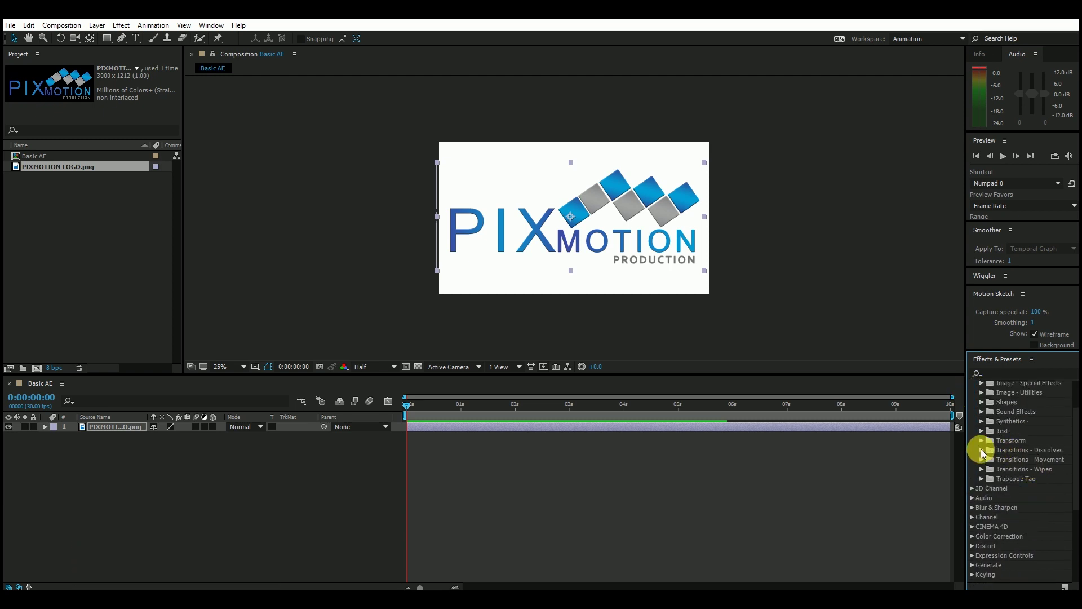
left_click(981, 450)
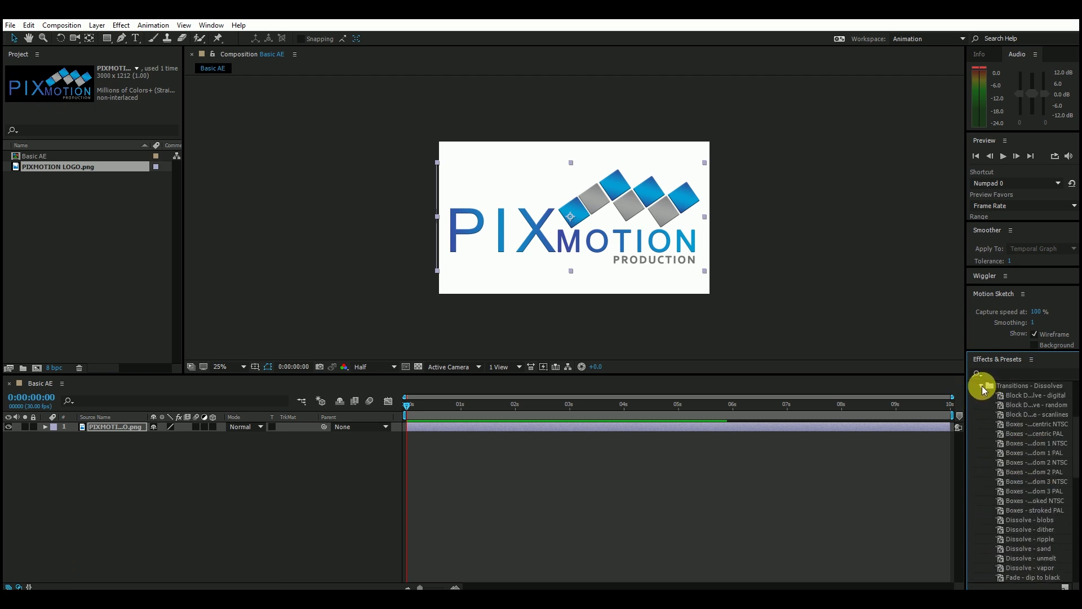
left_click(982, 386)
scroll(1005, 439, "up", 5)
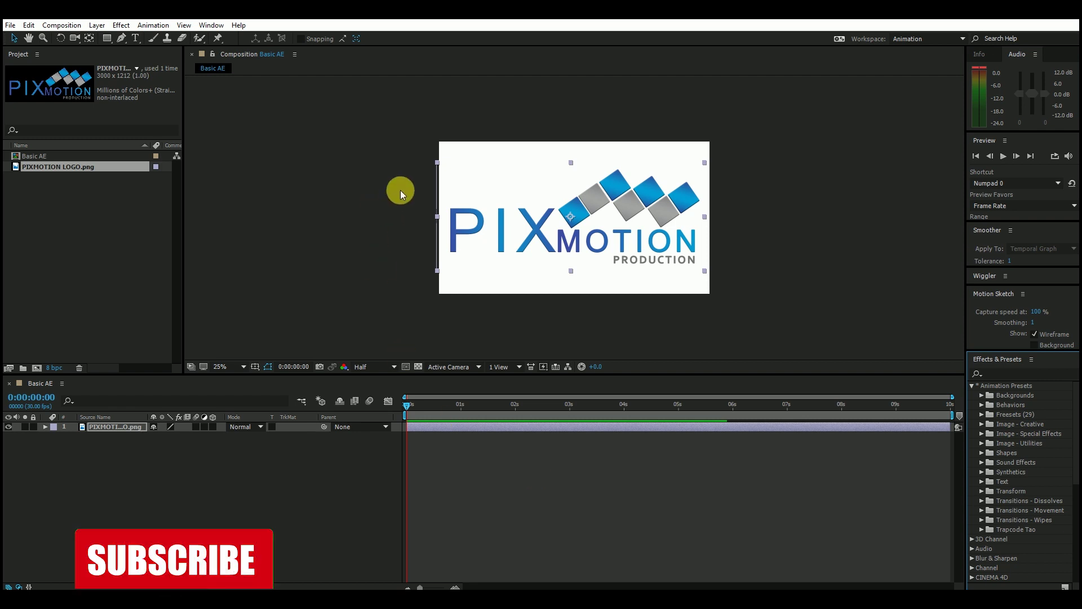
Step: Reveal the logo layer's Transform properties and set a Position keyframe at 0:00:00:00
left_click(516, 454)
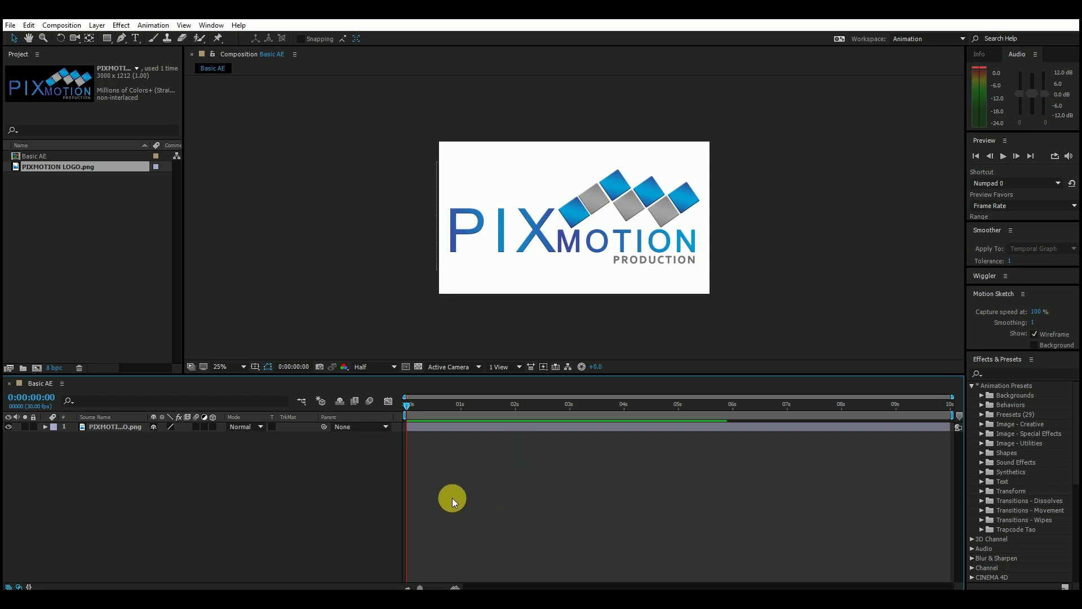
left_click(424, 428)
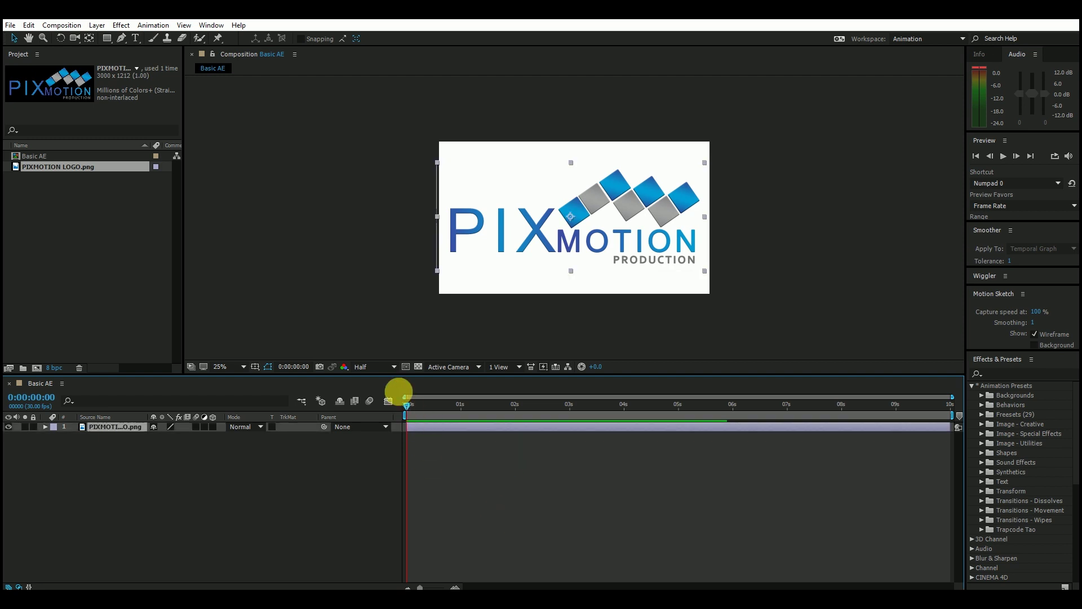
left_click(45, 426)
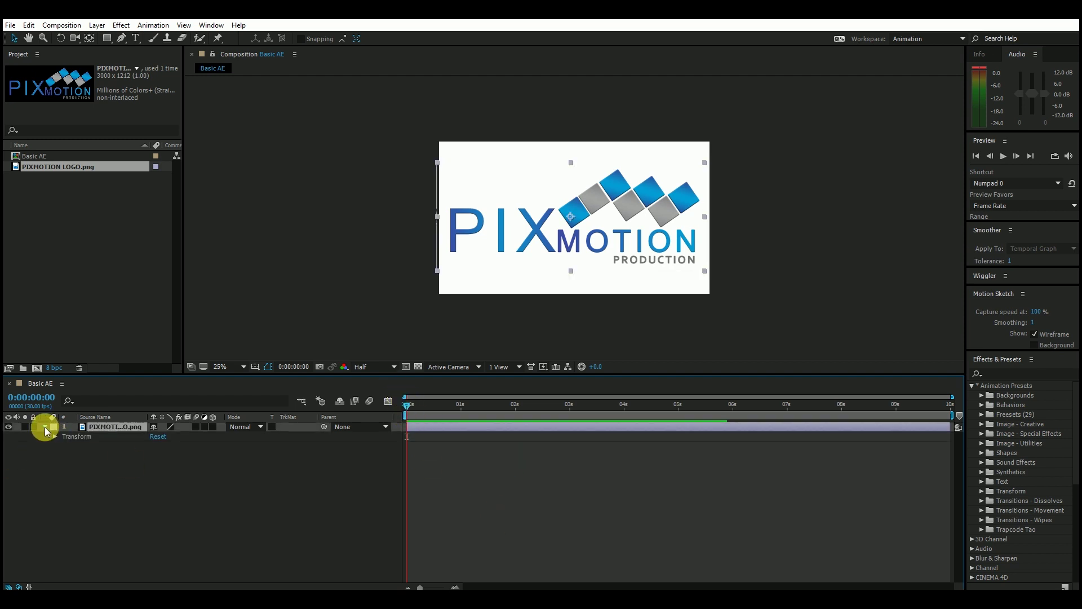
left_click(55, 436)
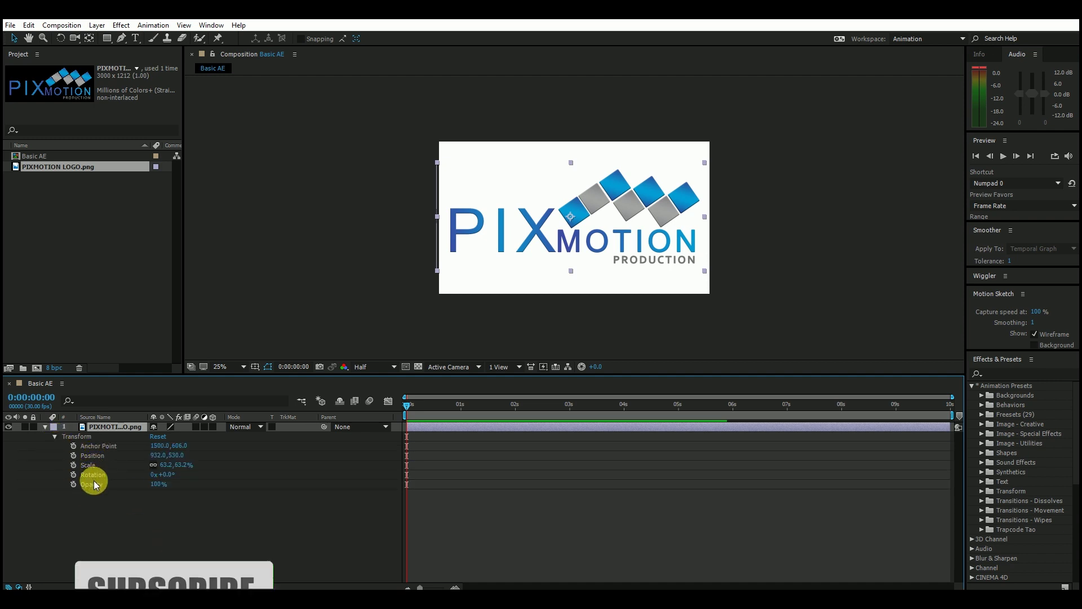
mouse_move(407, 404)
left_mouse_down()
mouse_move(461, 411)
mouse_move(408, 415)
left_mouse_up()
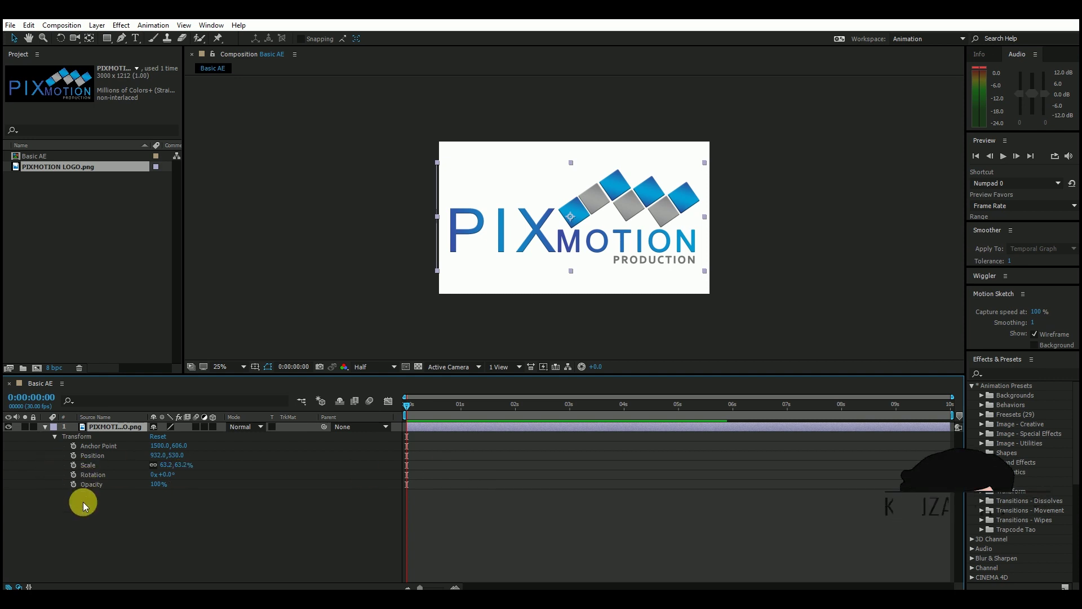
left_click(73, 455)
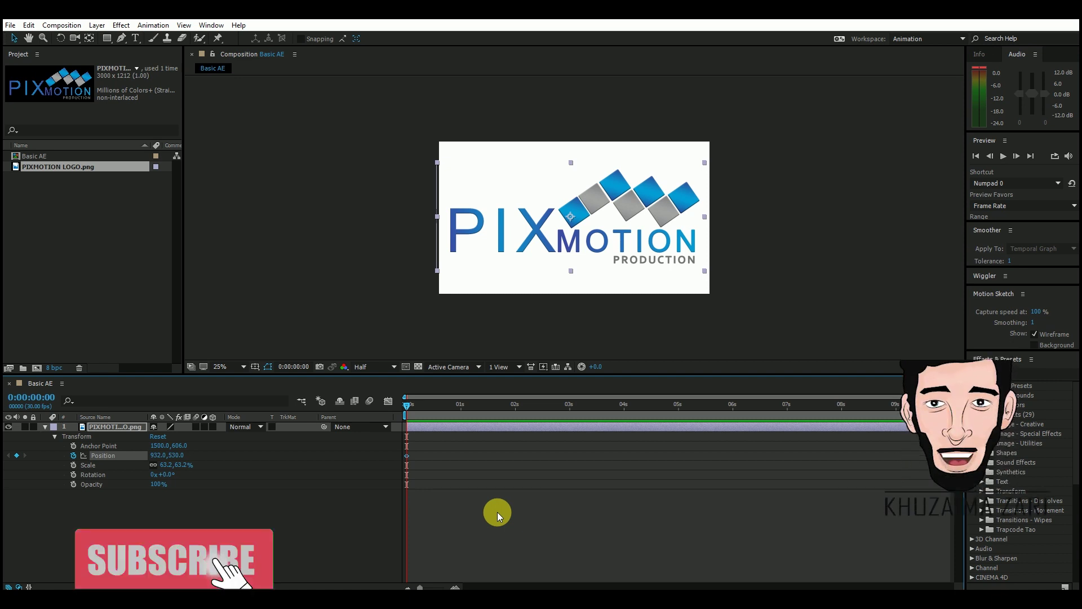
Step: Step the current time forward and back by single frames, with one ten-frame jump forward, near the timeline's start
key("Page_Down")
key("Page_Down")
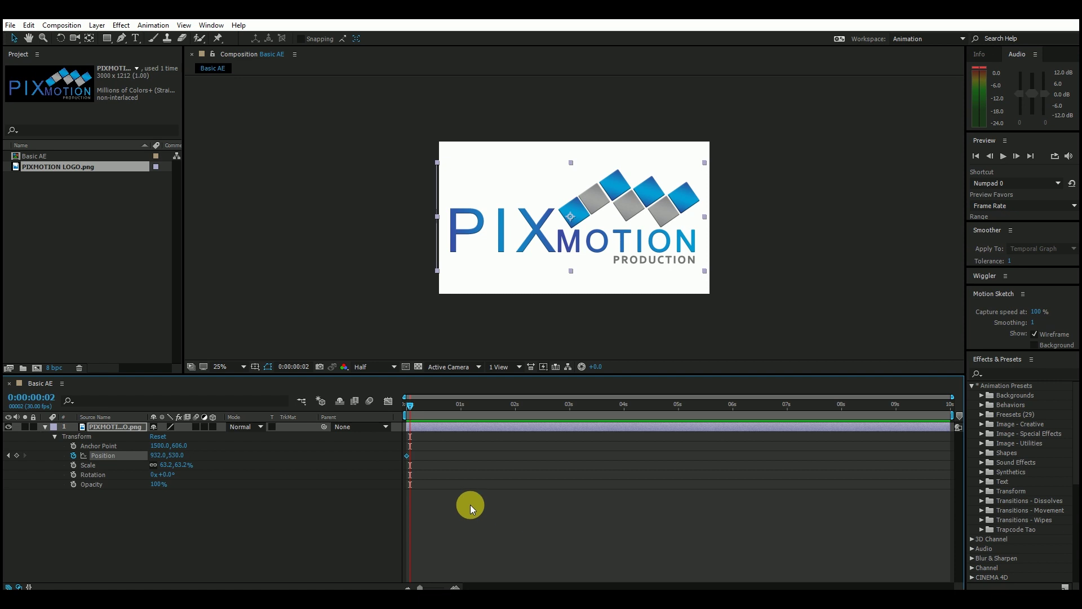
mouse_move(410, 405)
left_mouse_down()
mouse_move(427, 401)
mouse_move(410, 409)
left_mouse_up()
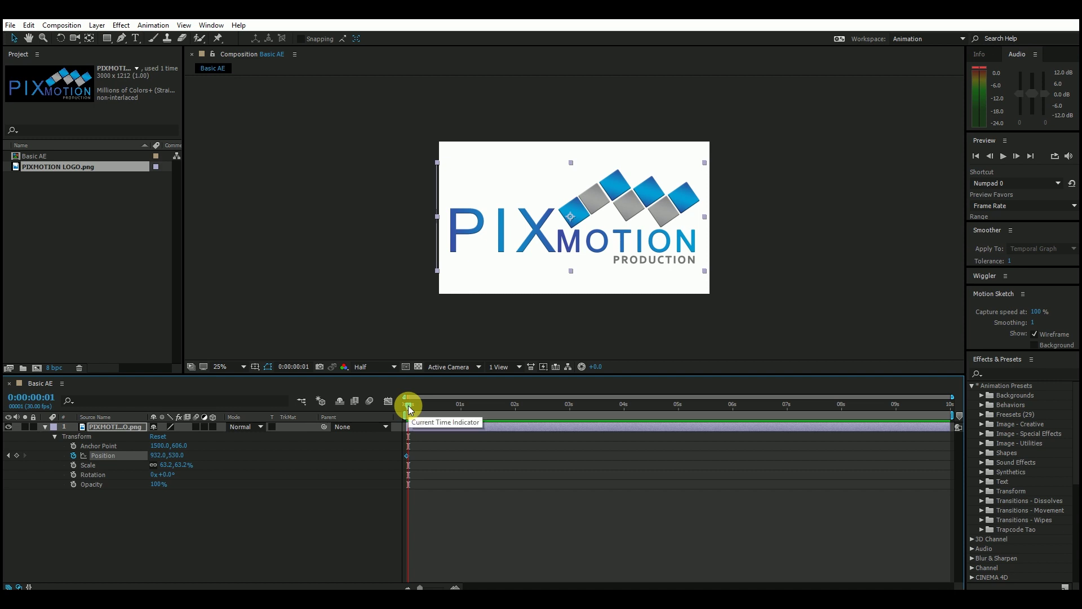
key("shift+Page_Down")
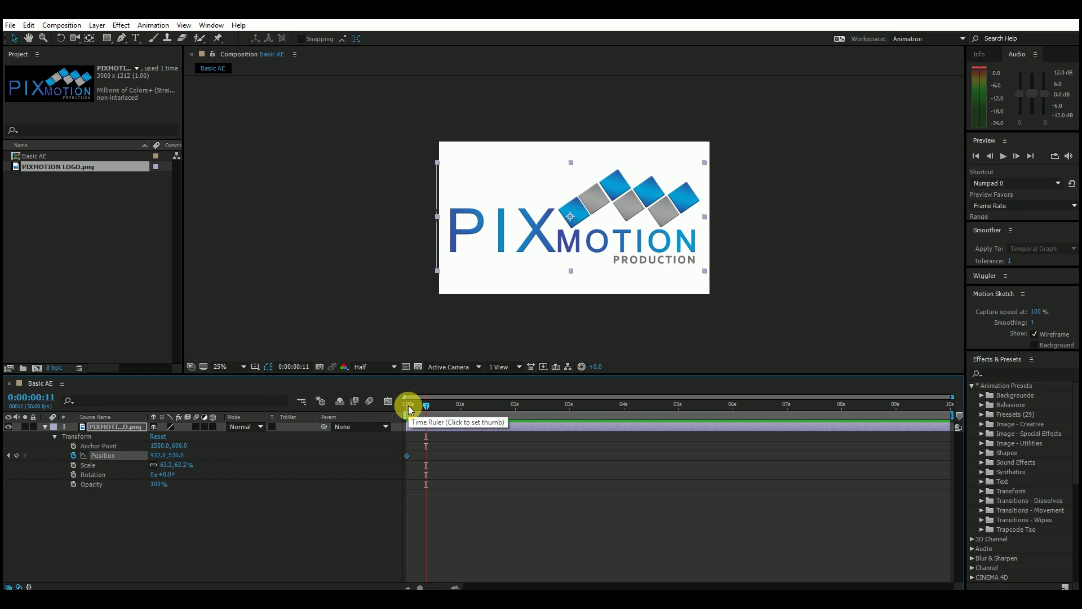
key("Page_Up")
key("Page_Up")
key("Page_Up")
key("Page_Up")
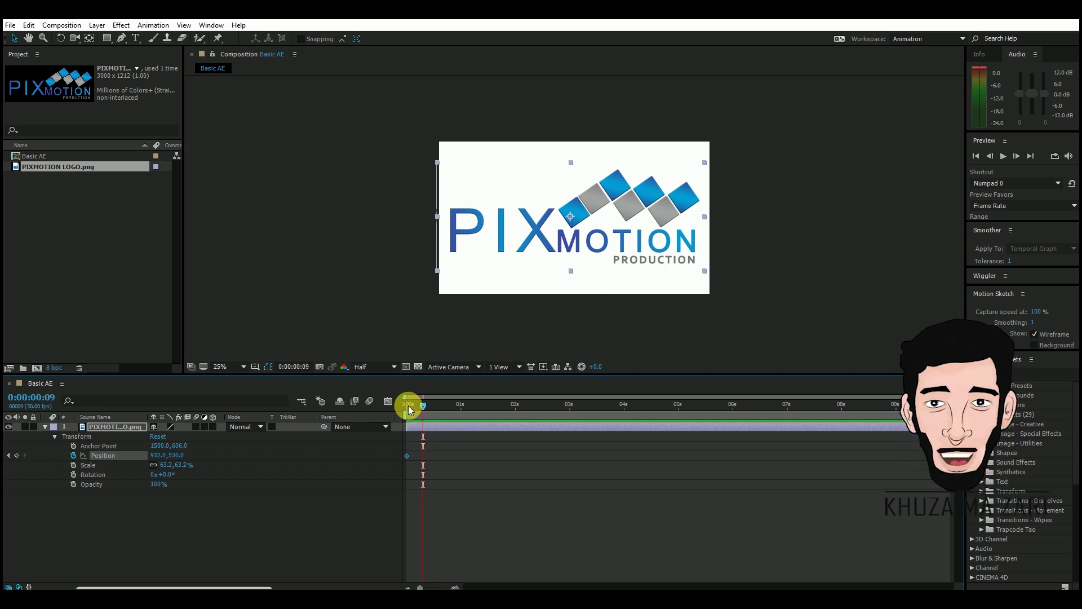
Step: Add a second Position keyframe to the logo layer at 0:00:00:10 and delete it again
key("Page_Up")
key("Page_Up")
key("Page_Up")
key("Page_Up")
key("Page_Up")
key("Page_Up")
key("Page_Up")
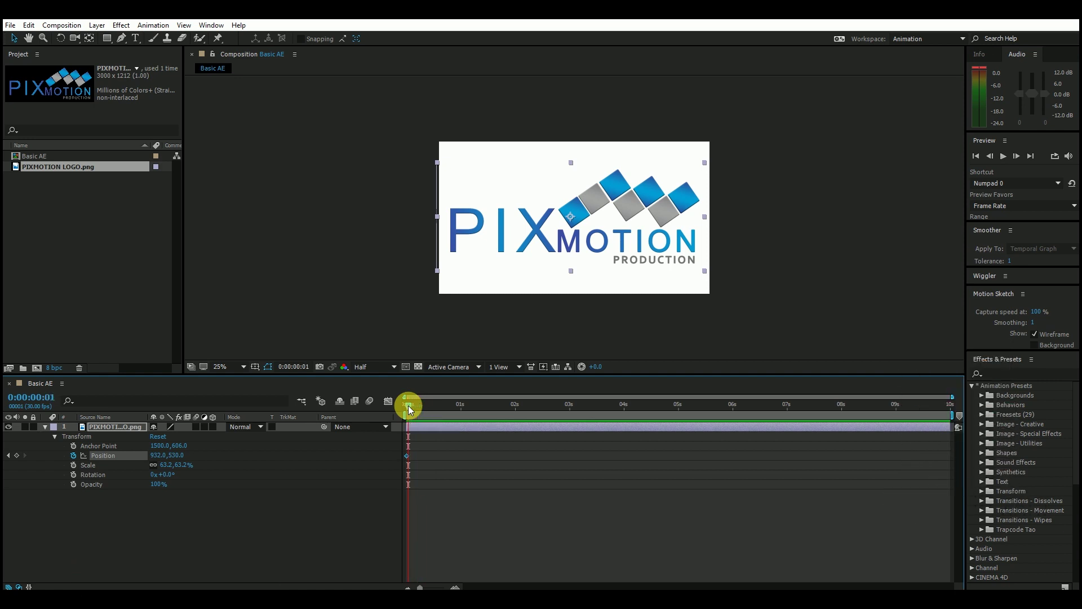
key("shift+Page_Down")
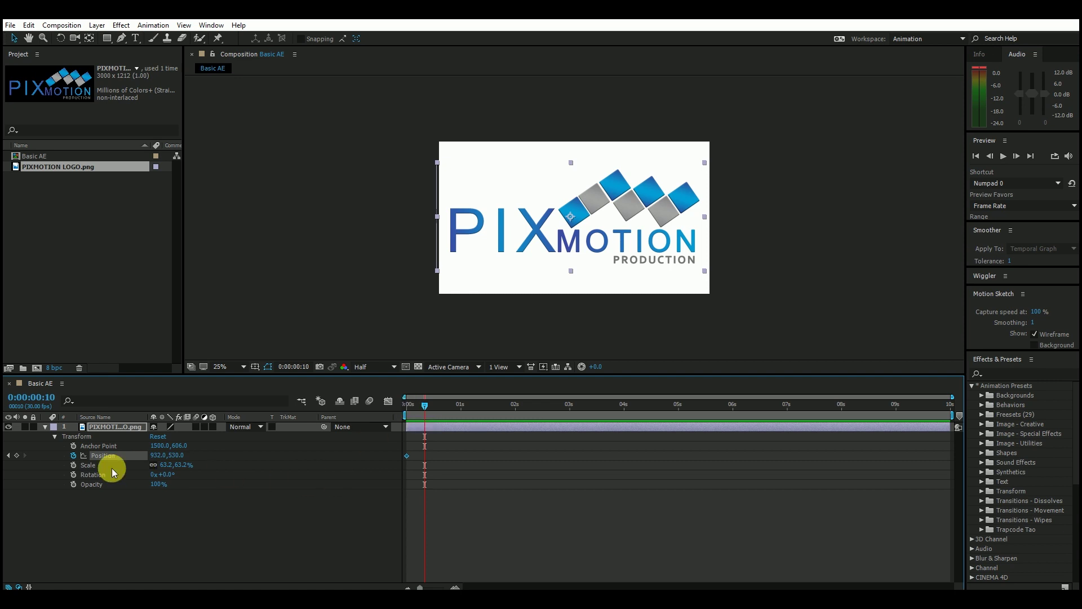
left_click(17, 456)
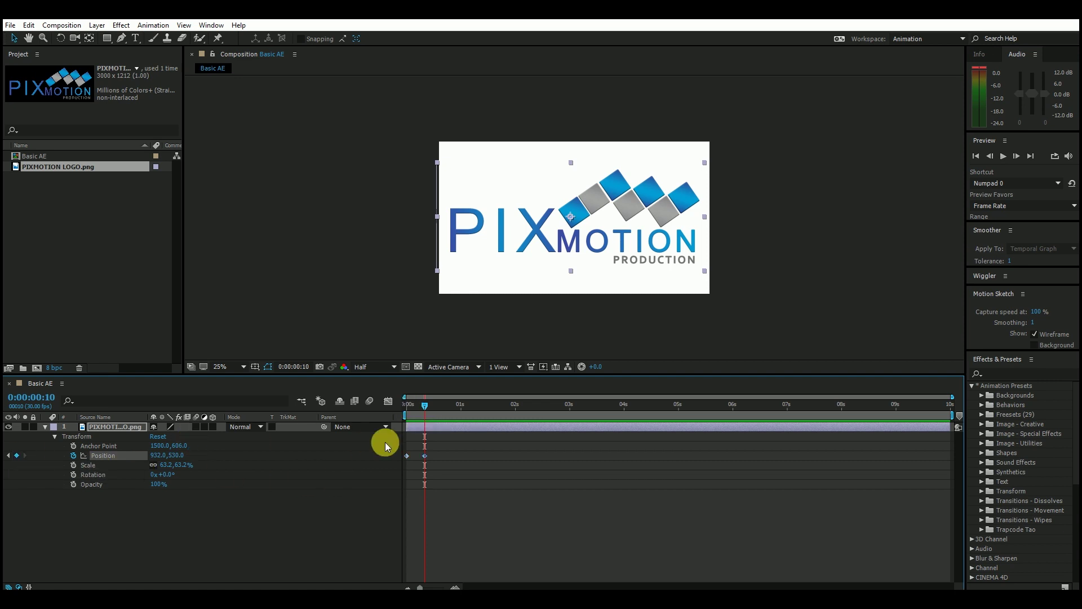
mouse_move(431, 406)
left_mouse_down()
mouse_move(414, 406)
mouse_move(425, 406)
left_mouse_up()
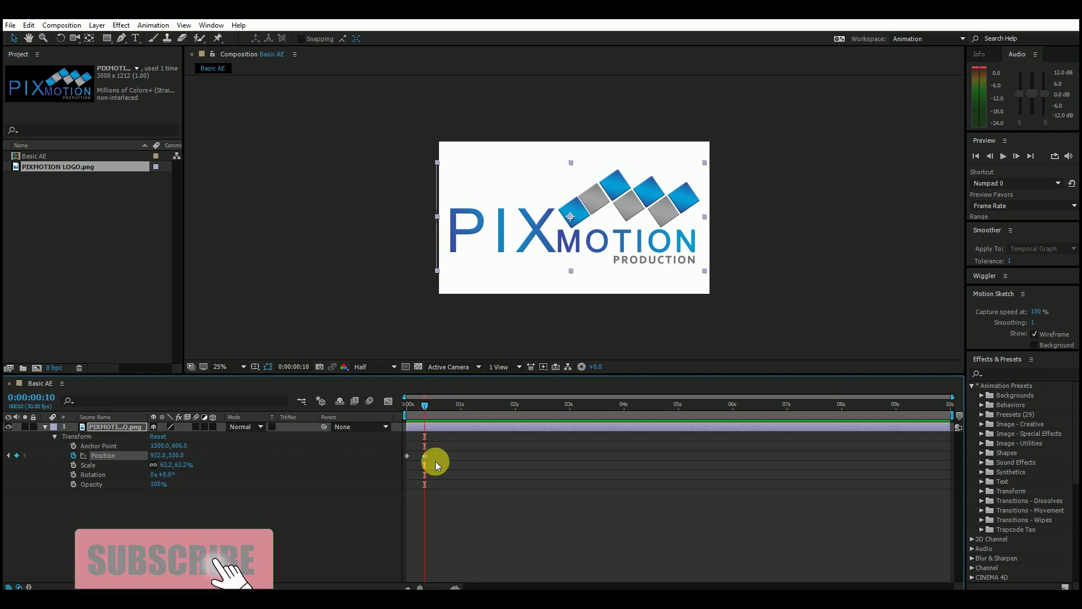
left_click_drag(436, 446, 421, 469)
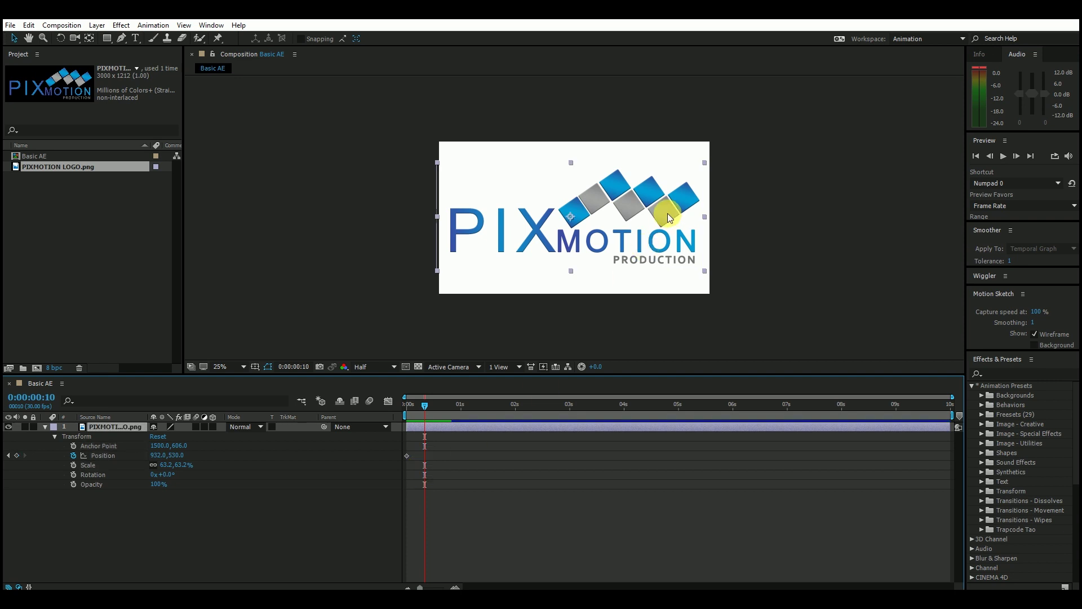
Step: Keyframe the logo's position at about 556, 530 at 0:00:00:03 and about 1432, 530 at 0:00:00:06
left_click_drag(430, 402, 411, 411)
left_click_drag(675, 217, 611, 217)
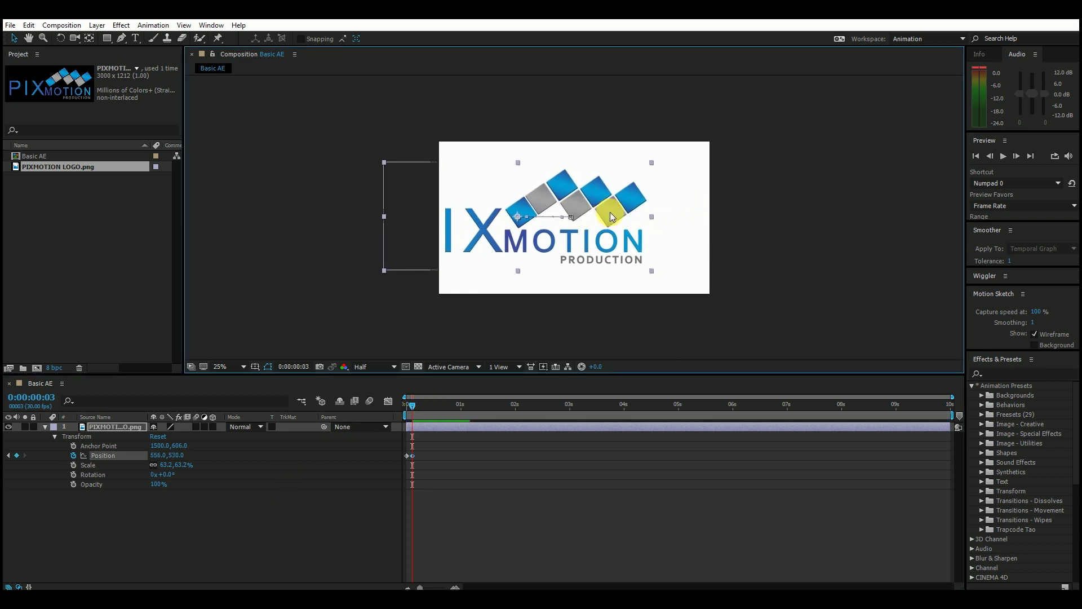
key("Page_Down")
key("Page_Down")
key("Page_Down")
left_click_drag(507, 275, 674, 241)
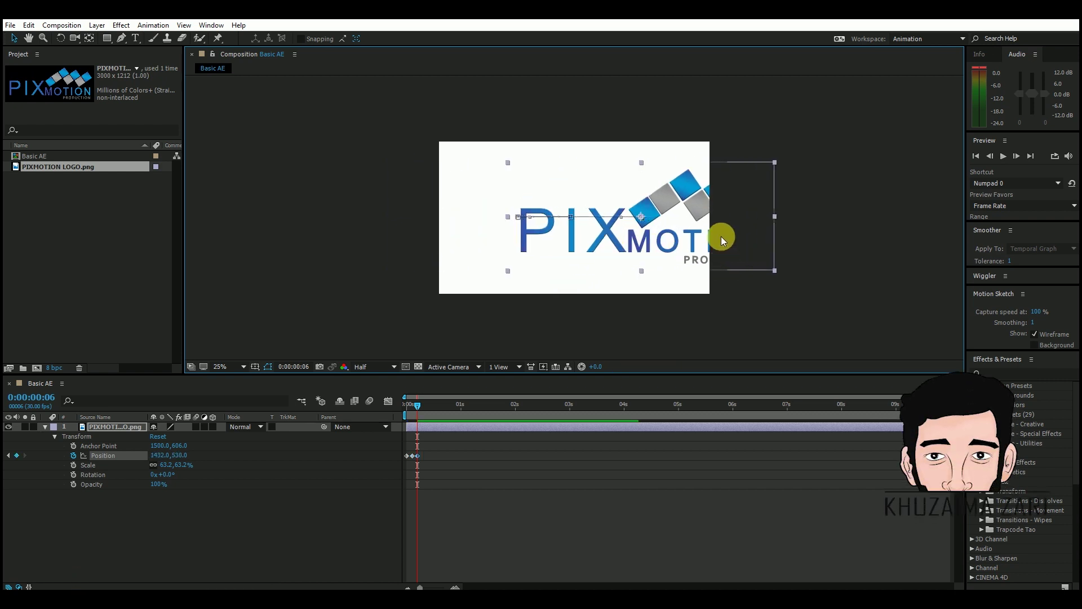
Step: Add a Position keyframe at 0:00:00:09 with the logo at about 984, 530 and scrub back a frame to check the motion
key("Page_Down")
key("Page_Down")
key("Page_Down")
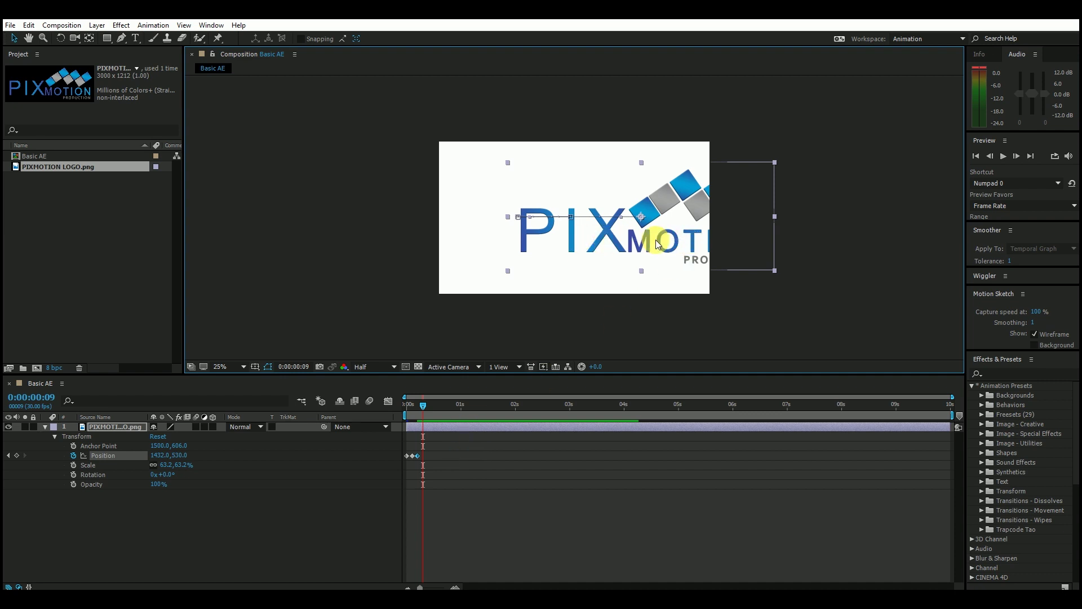
left_click_drag(662, 242, 568, 243)
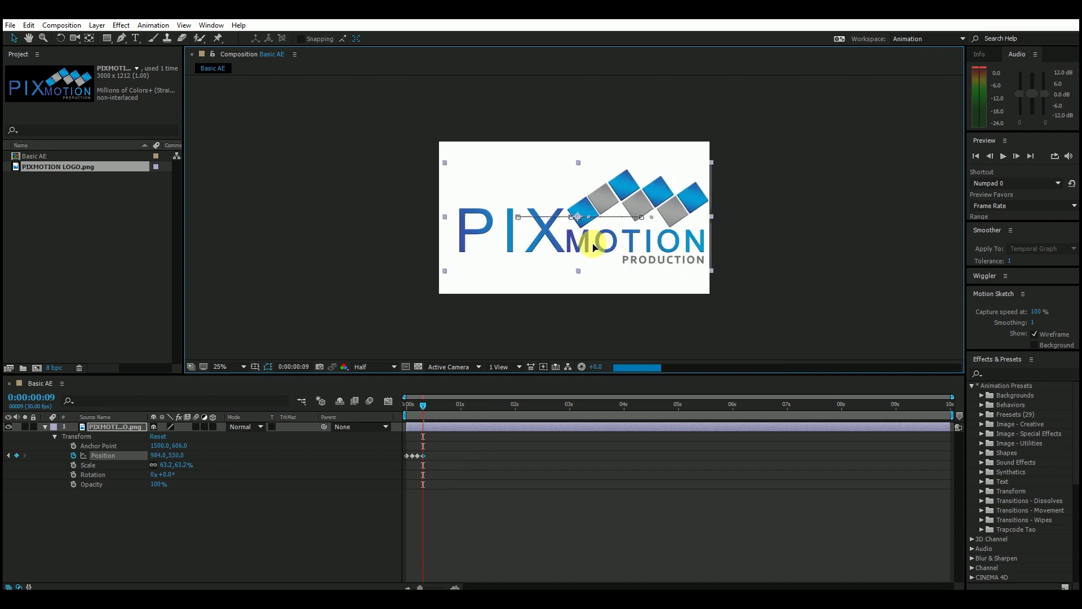
left_click(423, 405)
mouse_move(422, 405)
left_mouse_down()
mouse_move(411, 409)
mouse_move(421, 408)
left_mouse_up()
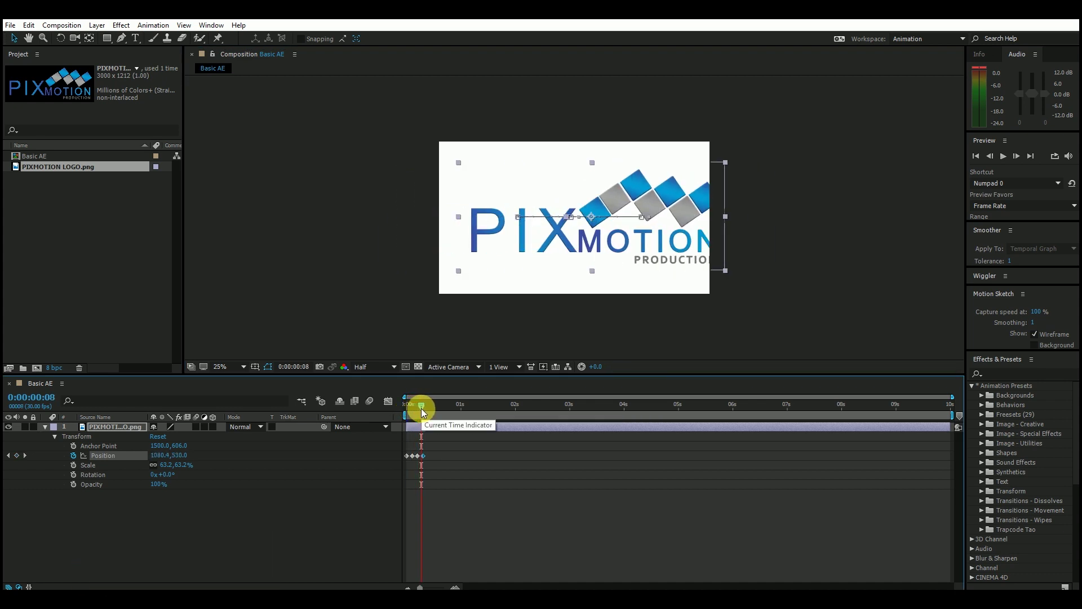
Step: Delete all of the logo's Position keyframes and move the current time to 0:00:00:02
left_click_drag(448, 449, 407, 468)
key("Delete")
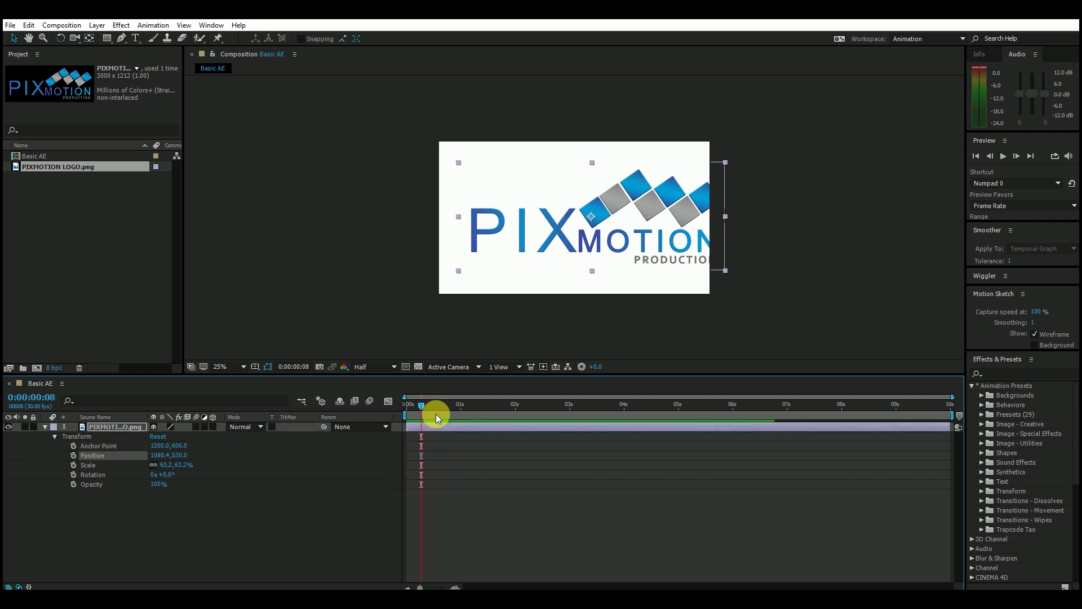
left_click_drag(424, 399, 410, 404)
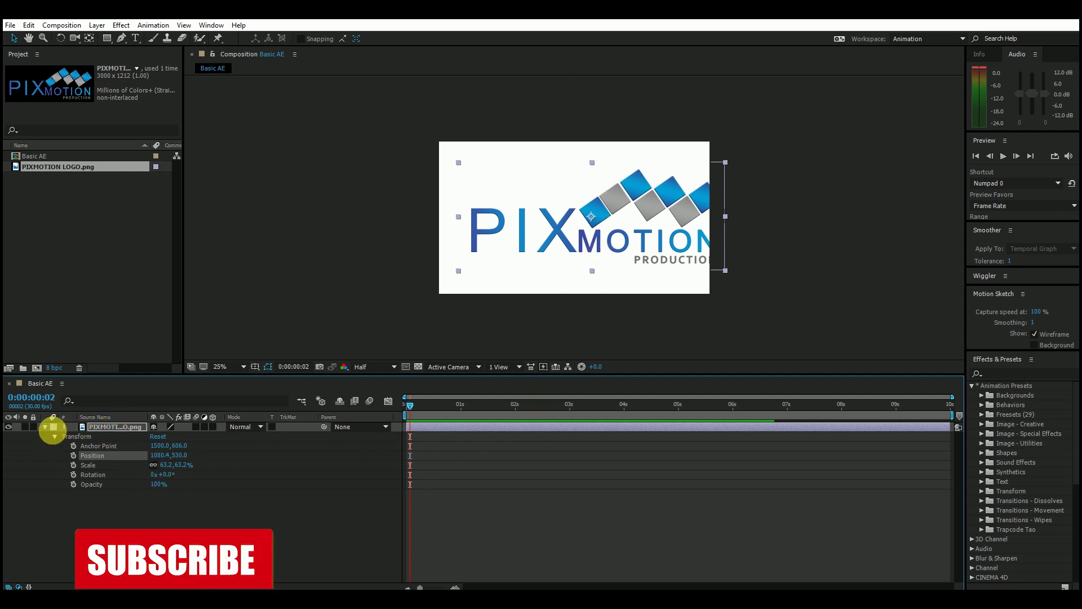
Step: Collapse the logo layer's properties and apply the CC Light Wipe transition effect to the layer
left_click(45, 427)
right_click(84, 427)
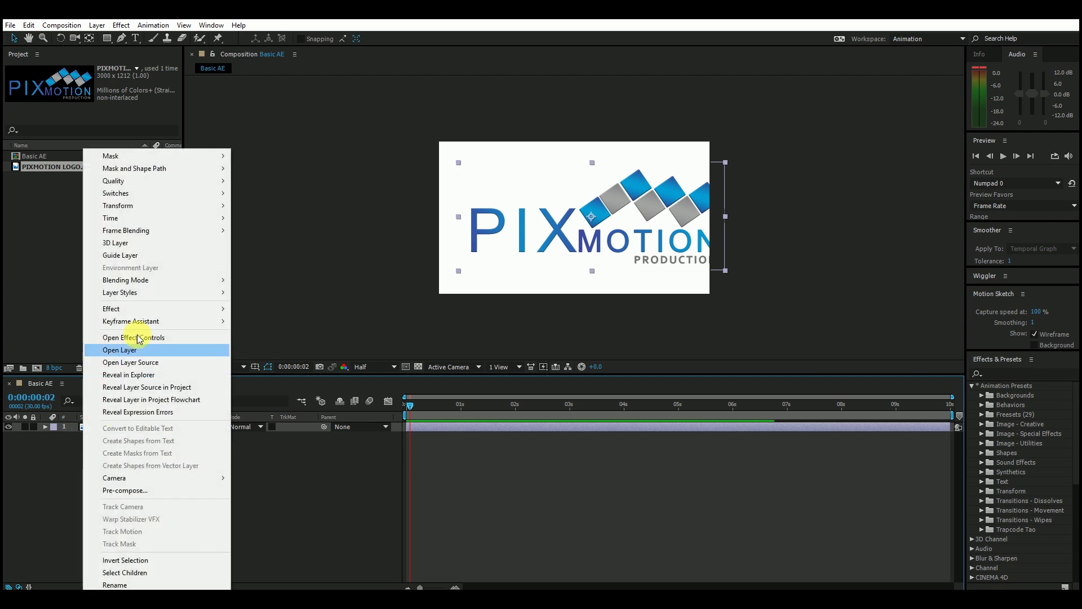
mouse_move(213, 308)
mouse_move(333, 360)
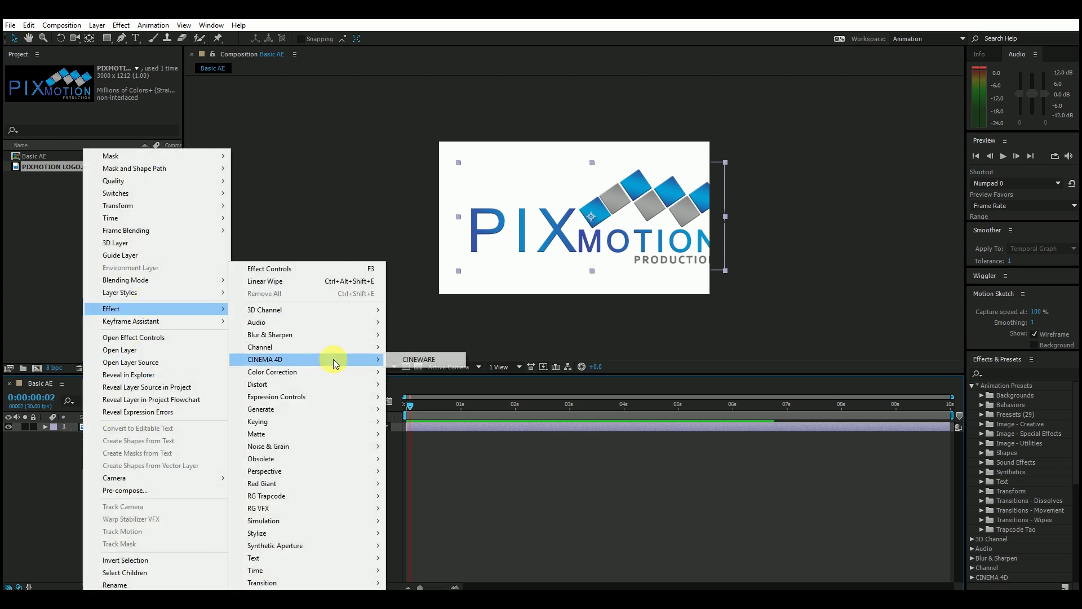
mouse_move(315, 475)
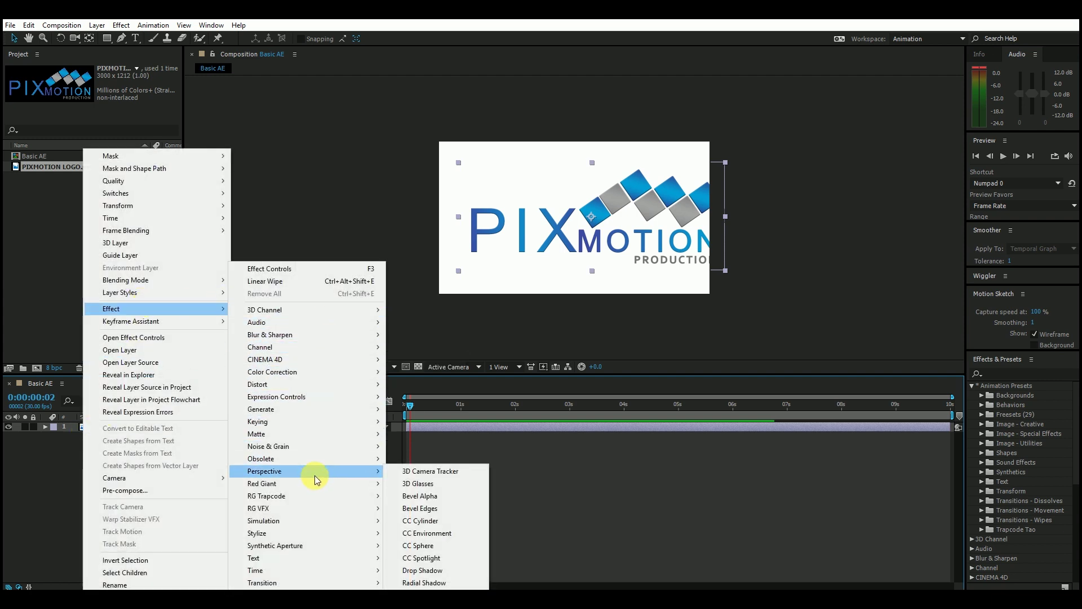
mouse_move(335, 578)
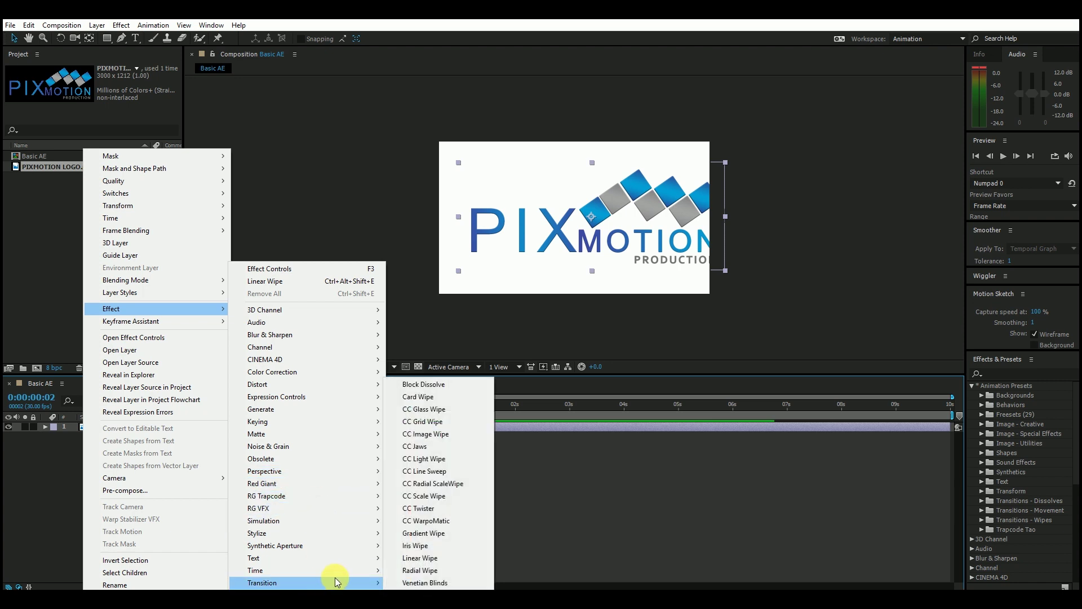
mouse_move(312, 513)
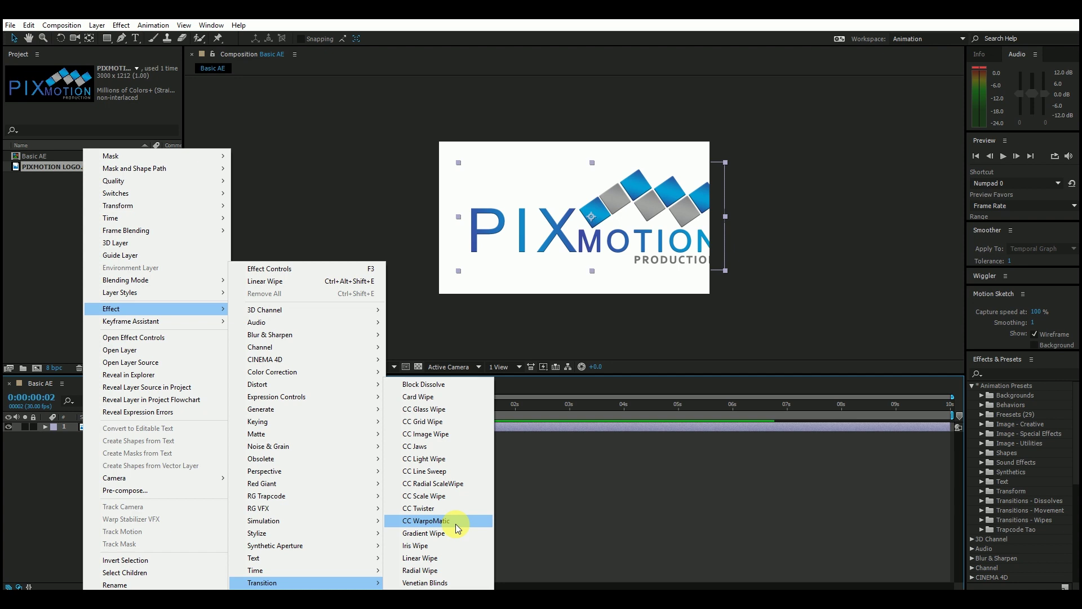
left_click(448, 457)
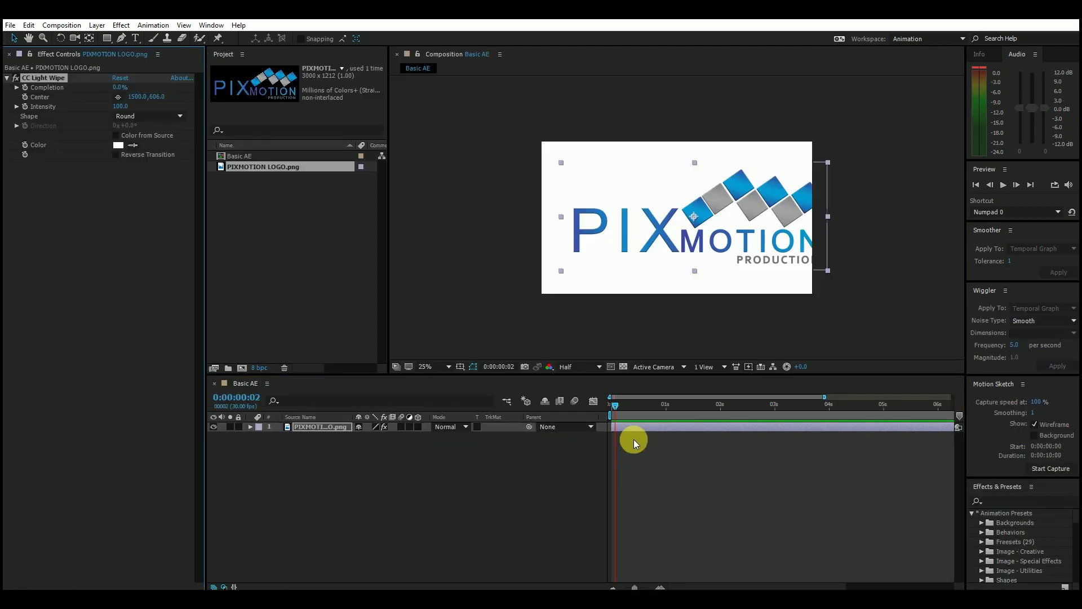
Step: Switch to the Standard workspace and check the composition at 50% and 25% magnification
left_click(948, 36)
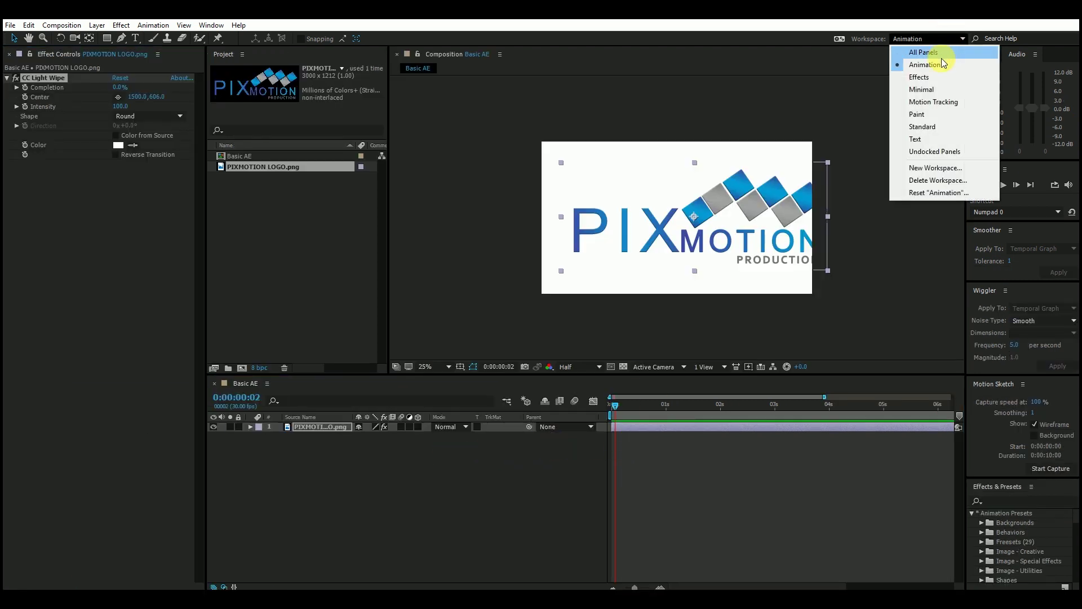
left_click(932, 125)
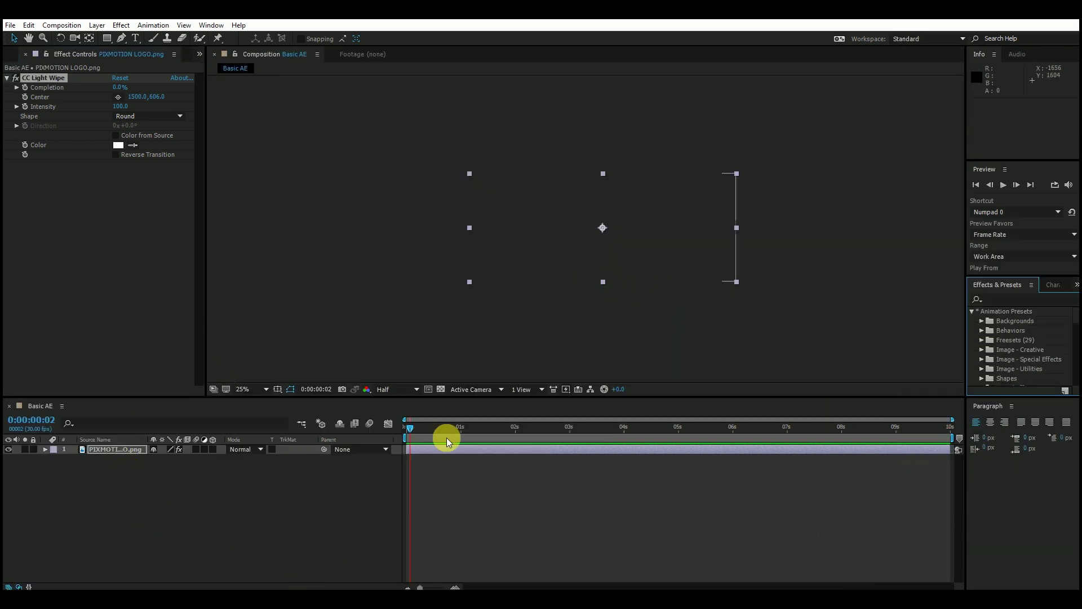
key("period")
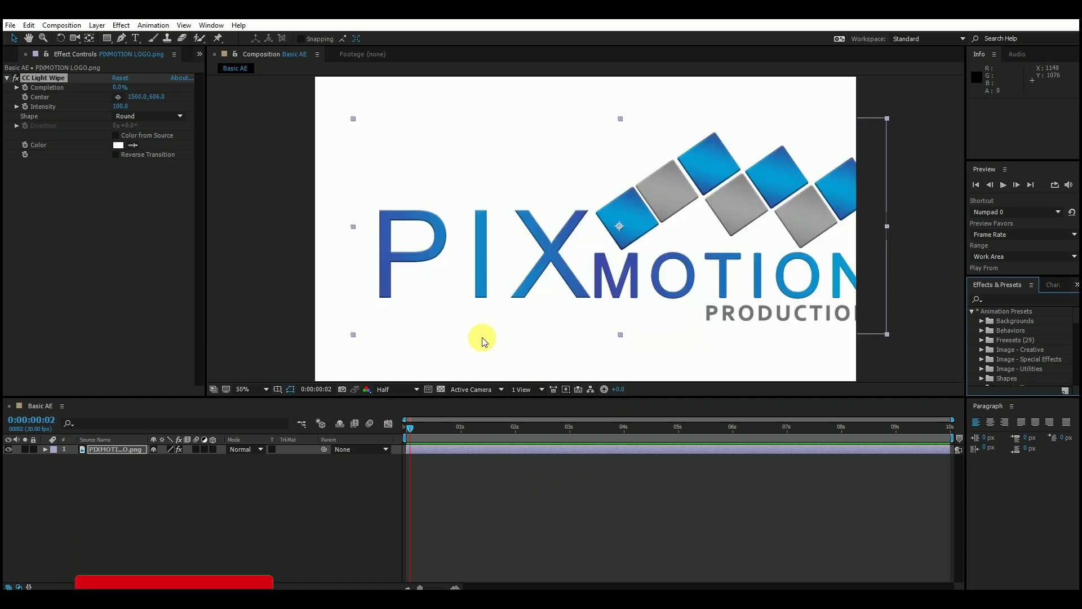
key("comma")
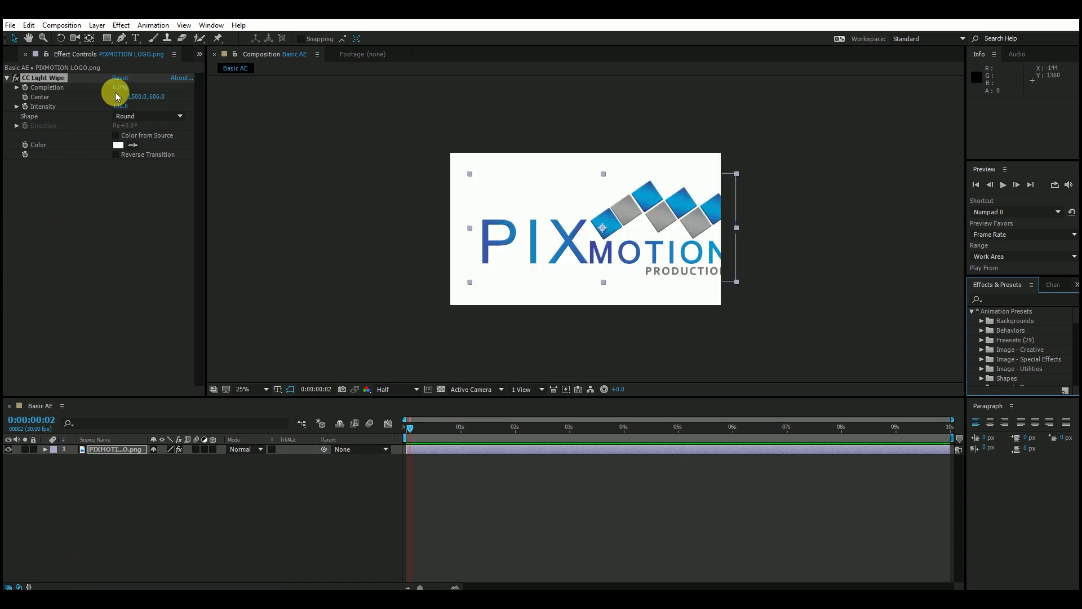
Step: Set the CC Light Wipe's Completion to 100% with its Center at about 1354, 600, and shift the logo to about 1008, 534
left_click_drag(120, 88, 244, 89)
left_click_drag(602, 228, 592, 229)
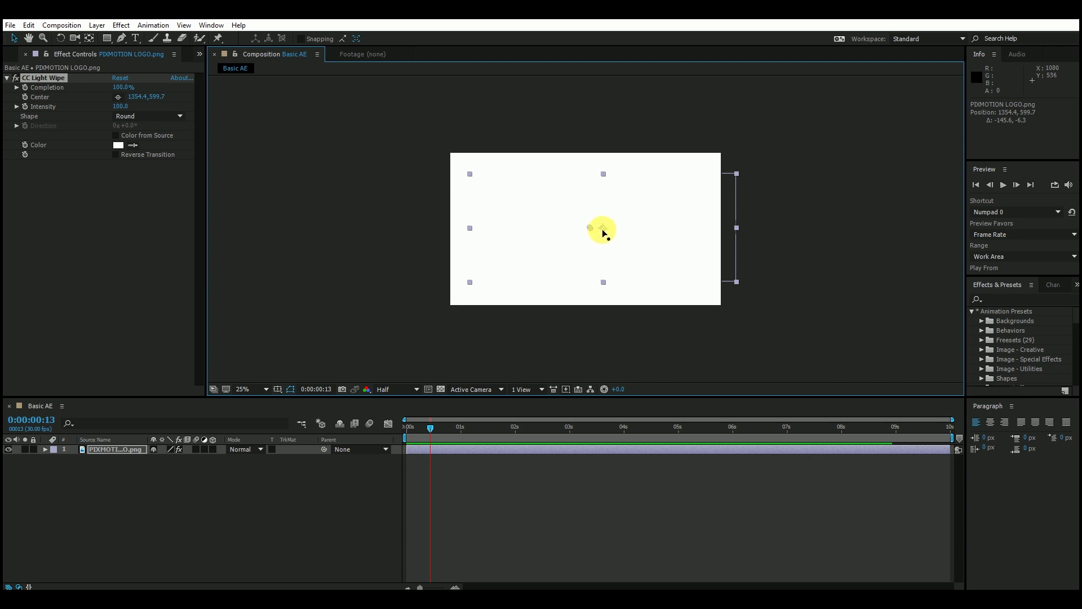
left_click_drag(601, 231, 591, 232)
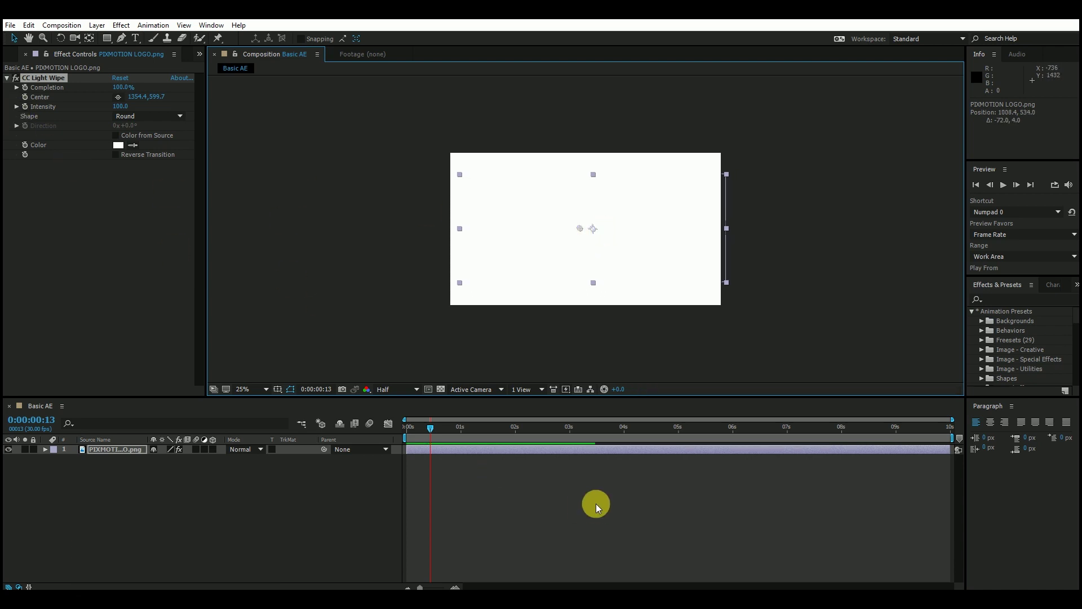
Step: Keyframe the CC Light Wipe's Completion from 100% at 0:00:00:00 to 0% at 0:00:00:10
left_click_drag(428, 433, 407, 430)
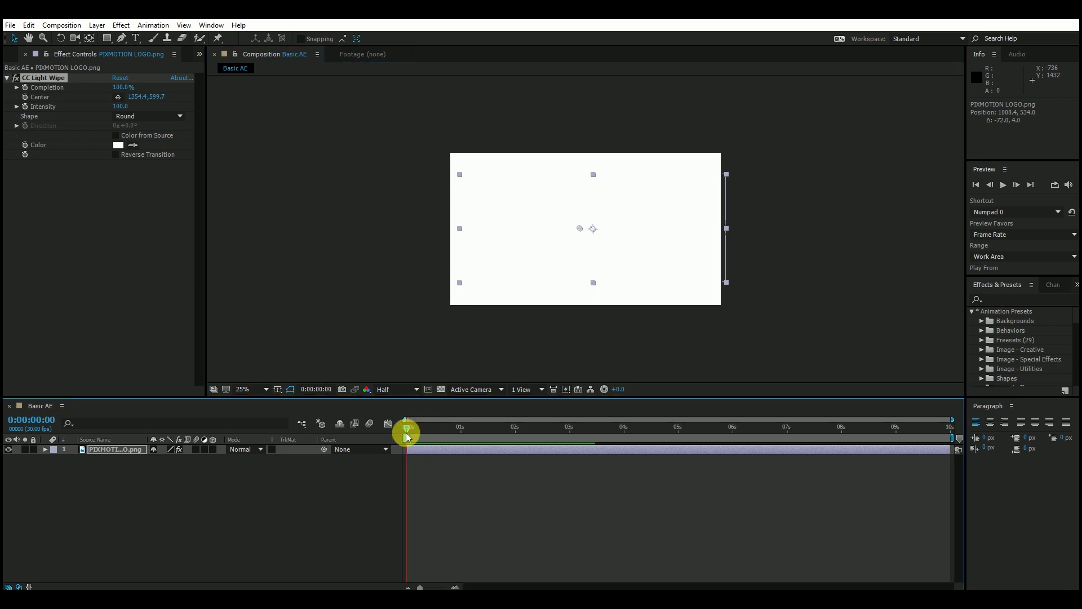
left_click(24, 88)
key("shift+Page_Down")
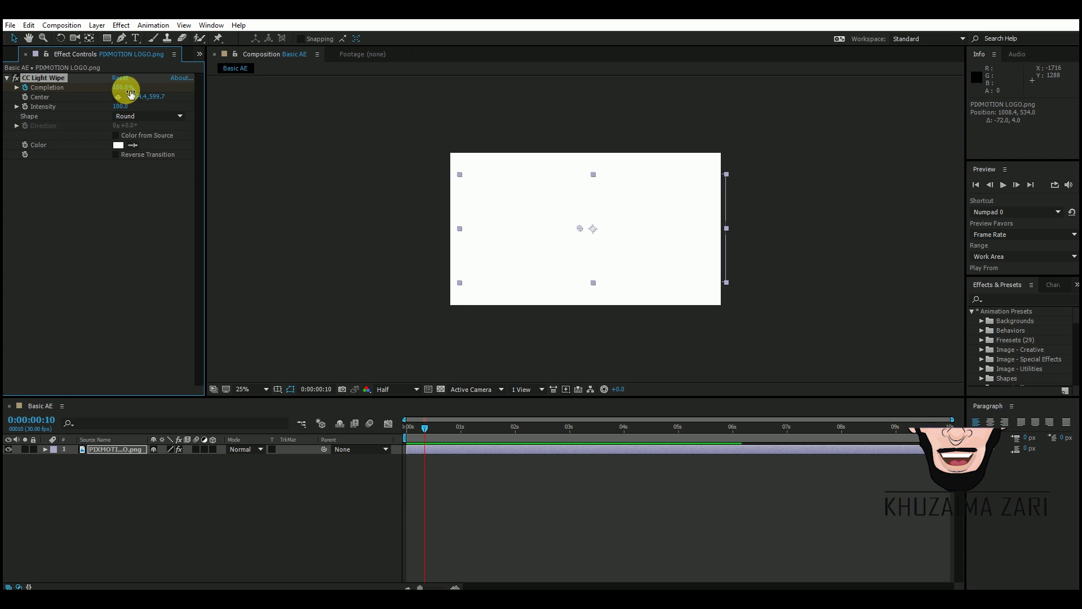
left_click_drag(129, 92, 119, 92)
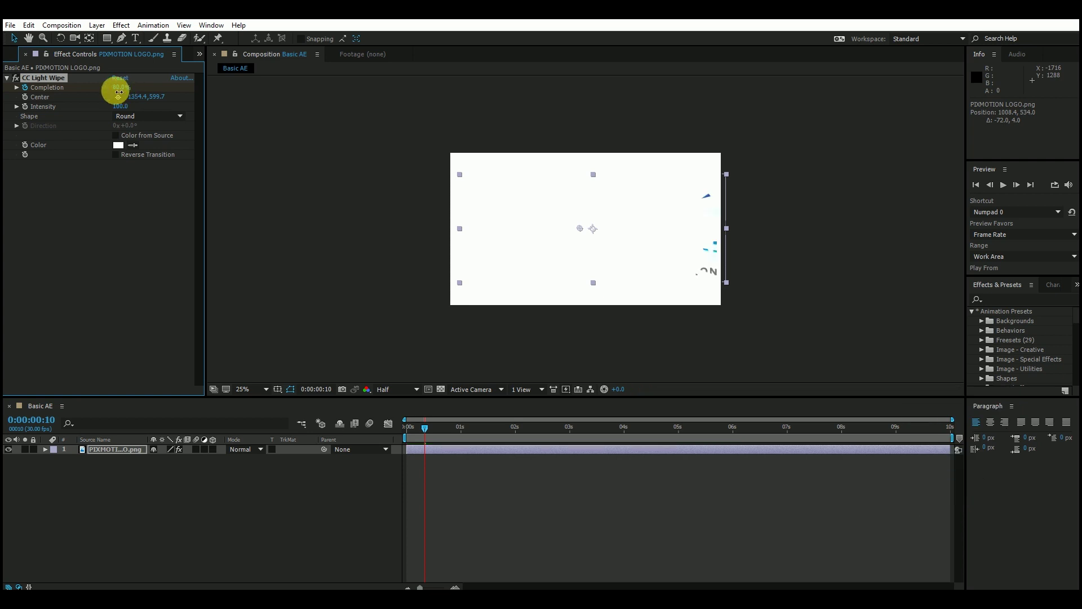
left_click_drag(119, 92, 138, 92)
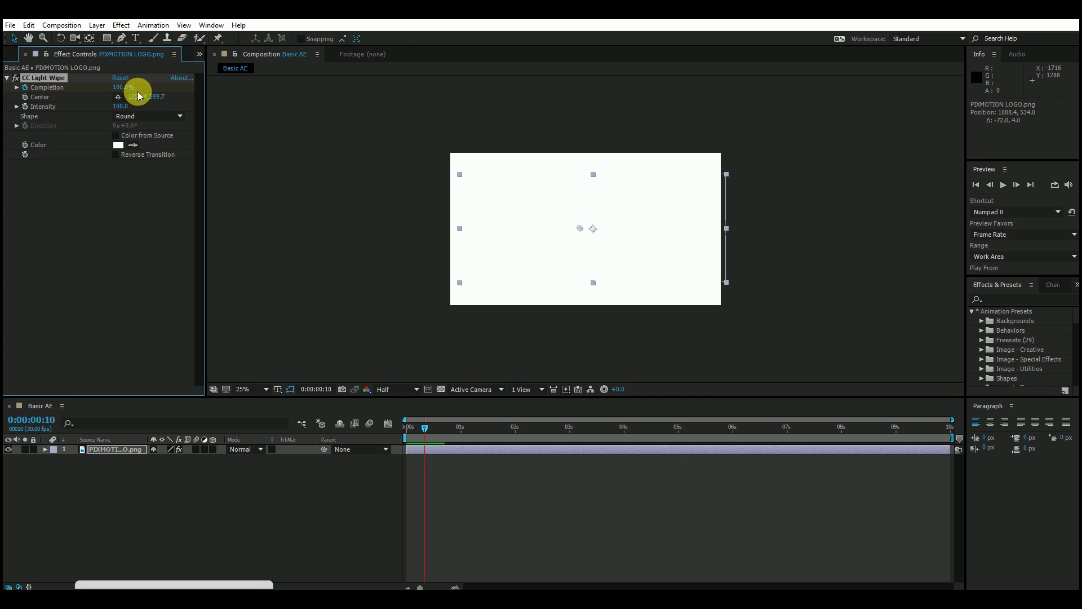
key("ctrl+z")
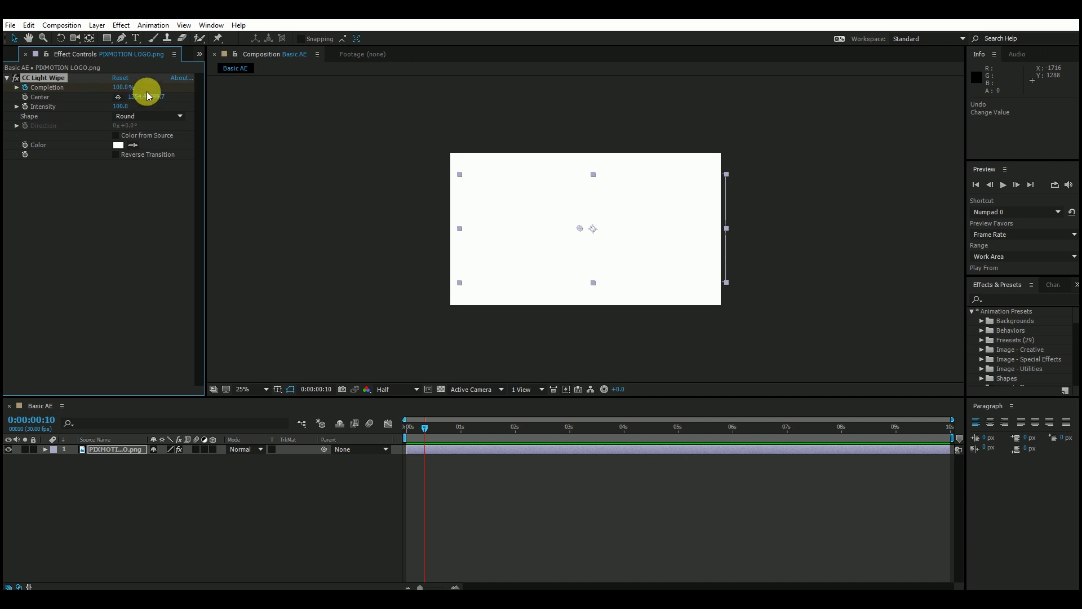
left_click_drag(129, 88, 3, 95)
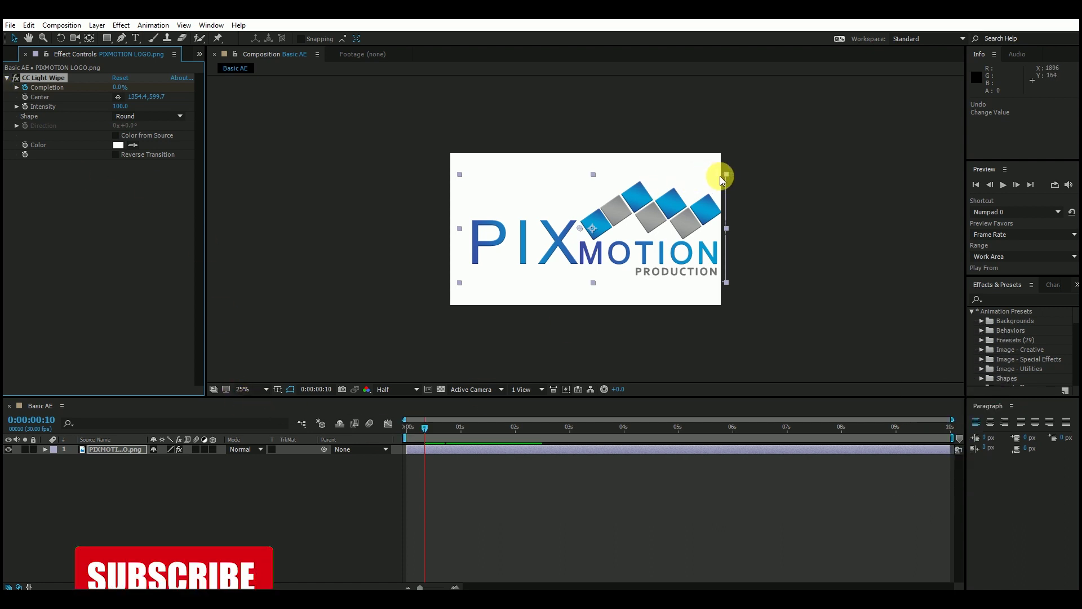
Step: Scale the logo down slightly, reposition it at about 976, 530, and move the current time to 0:00:00:15
left_click_drag(726, 175, 703, 184)
left_click_drag(665, 237, 659, 236)
mouse_move(425, 430)
left_mouse_down()
mouse_move(411, 426)
mouse_move(437, 429)
left_mouse_up()
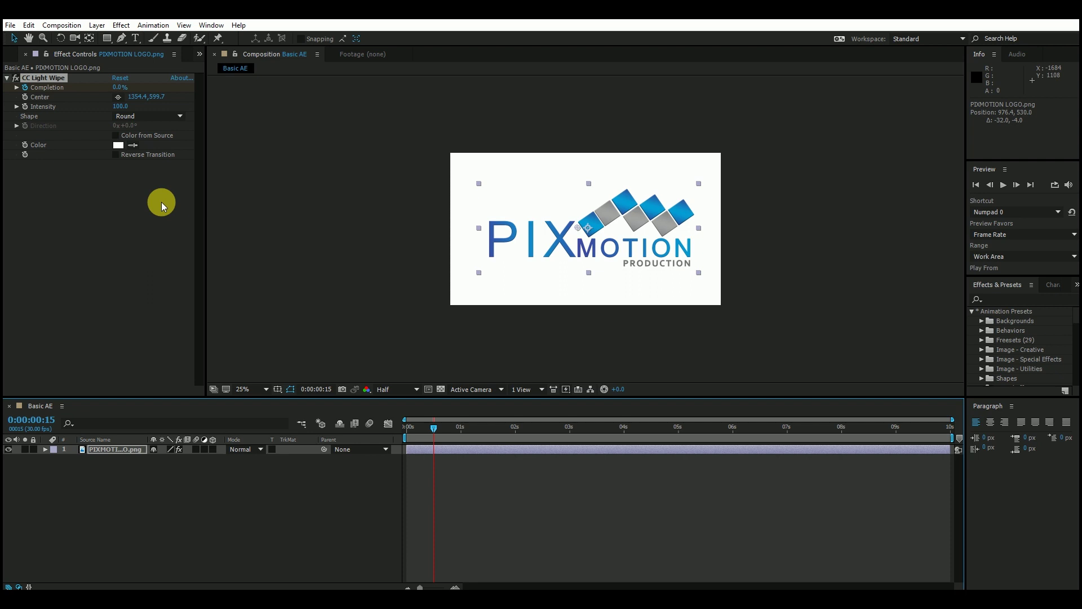
Step: Apply the CC Light Sweep effect to the logo layer and move the current time to 0:00:00:02
right_click(73, 236)
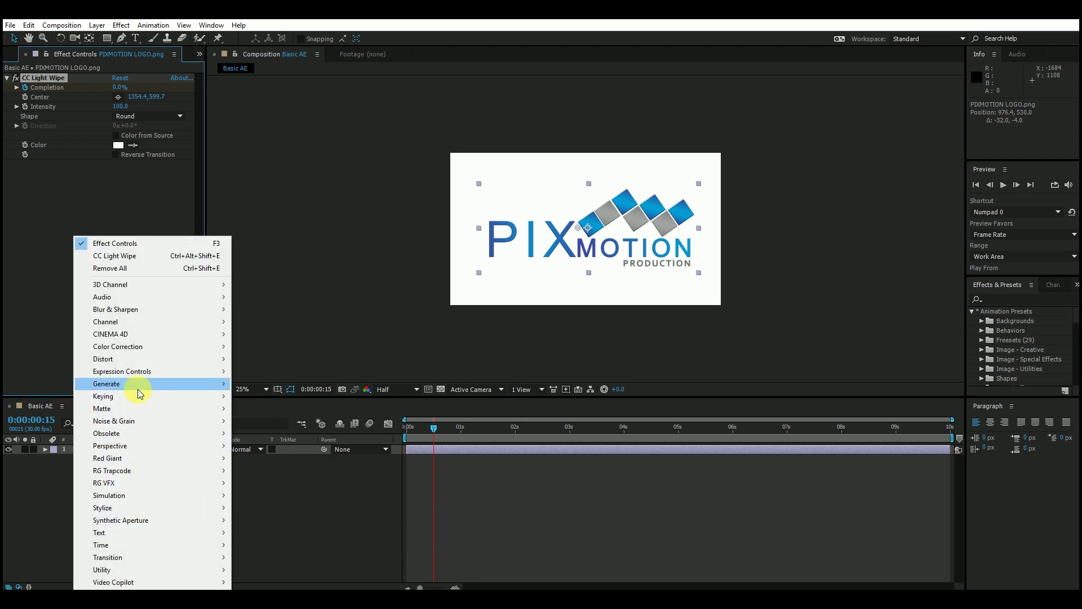
mouse_move(137, 384)
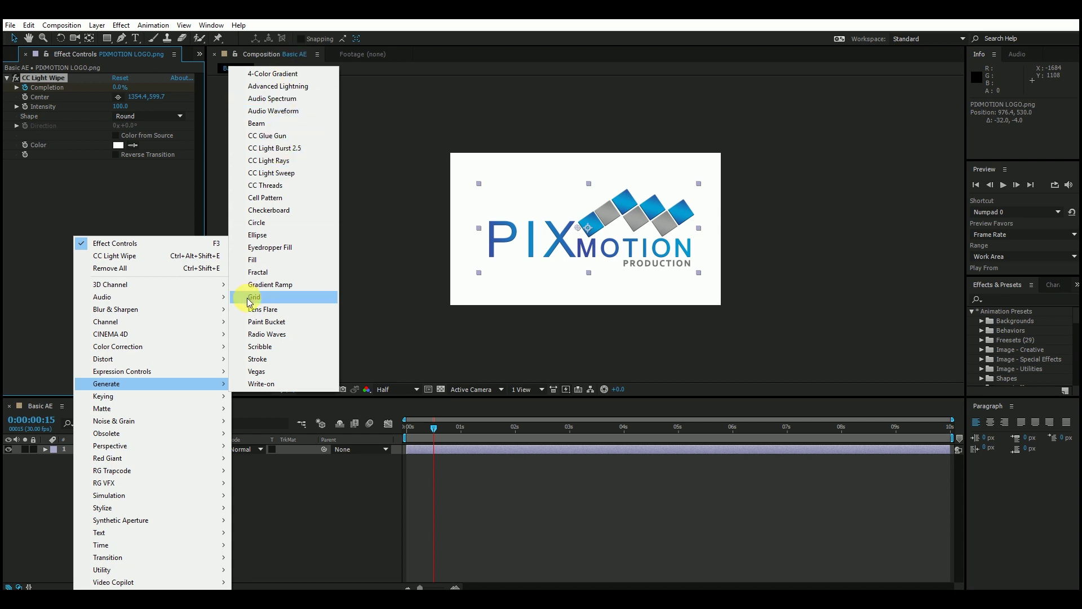
left_click(287, 175)
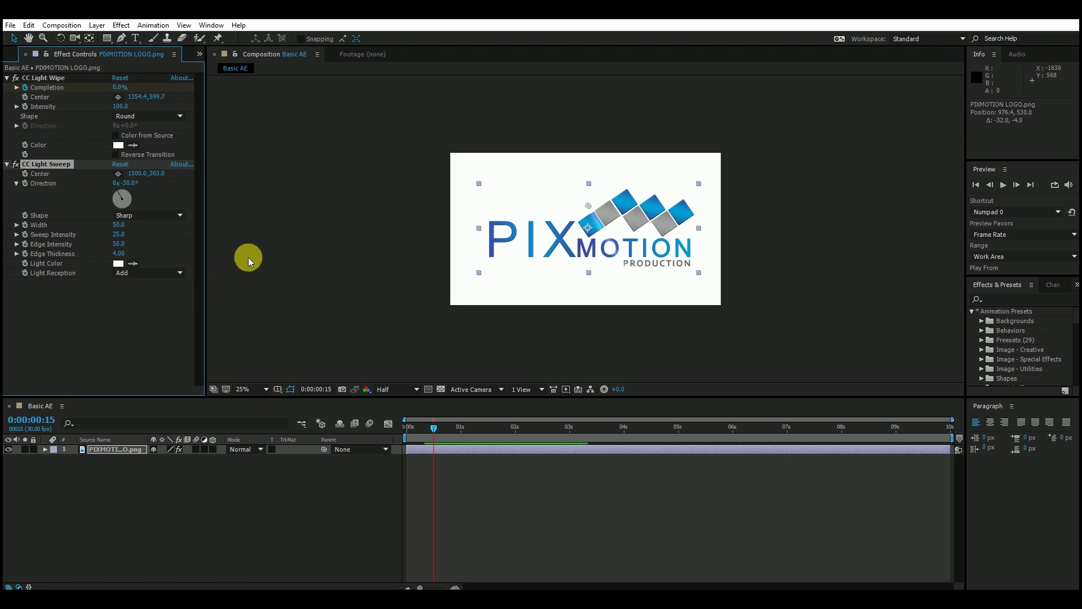
left_click_drag(423, 427, 410, 427)
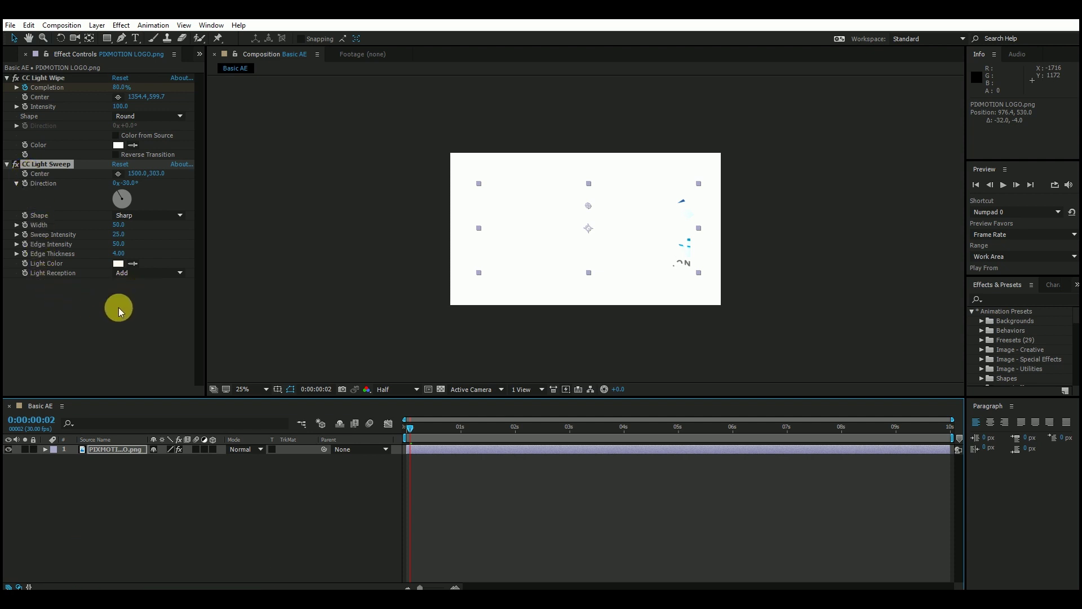
Step: Move the current time to 0:00:00:17 and place the CC Light Sweep's Center outside the logo at about -732, 1242
left_click(66, 300)
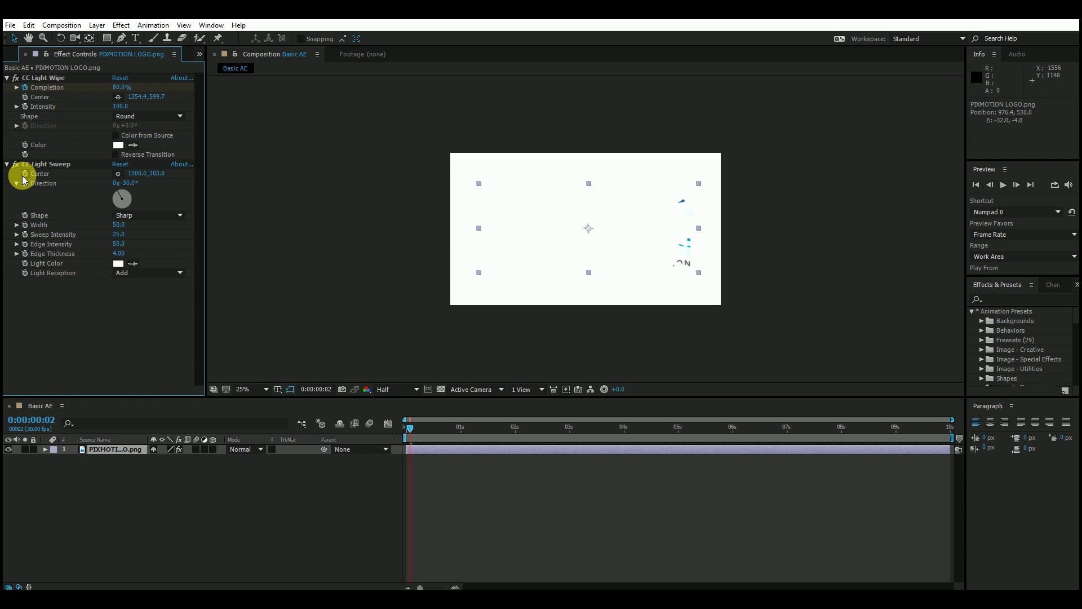
left_click_drag(411, 423, 438, 435)
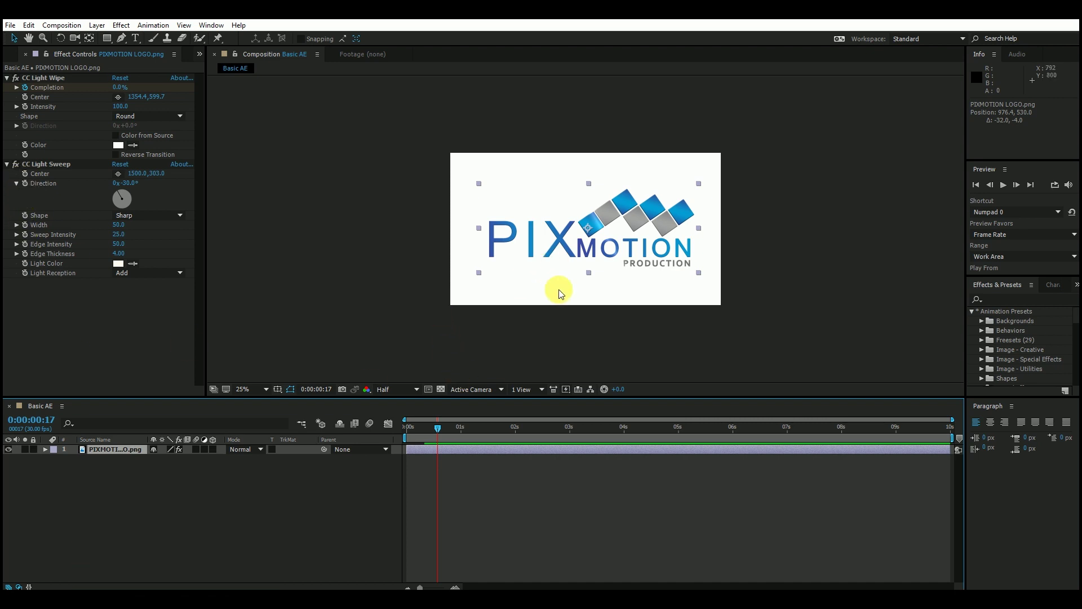
left_click(64, 162)
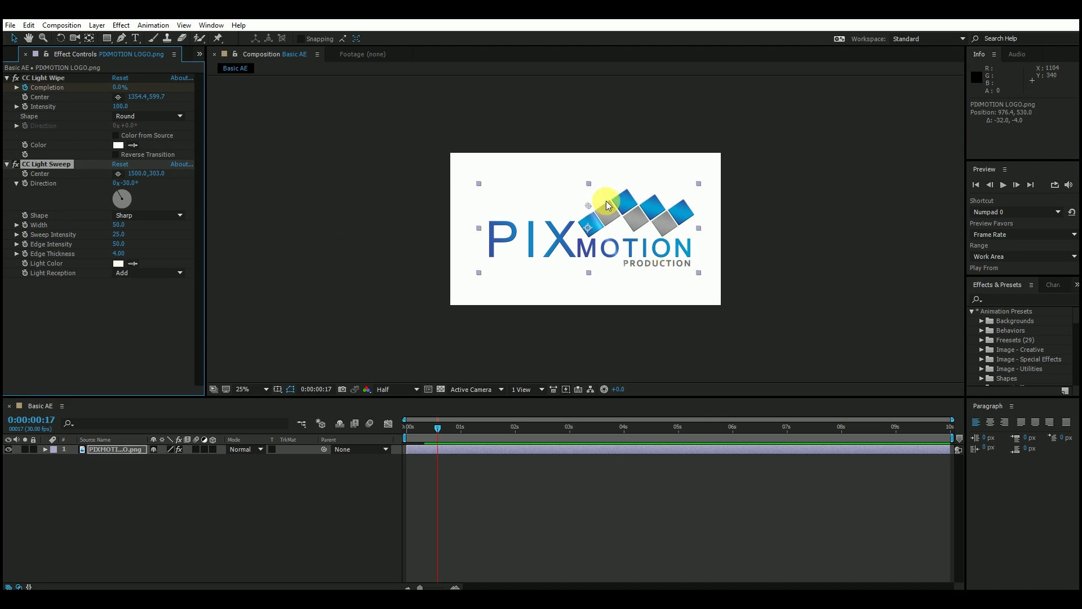
left_click_drag(582, 213, 424, 274)
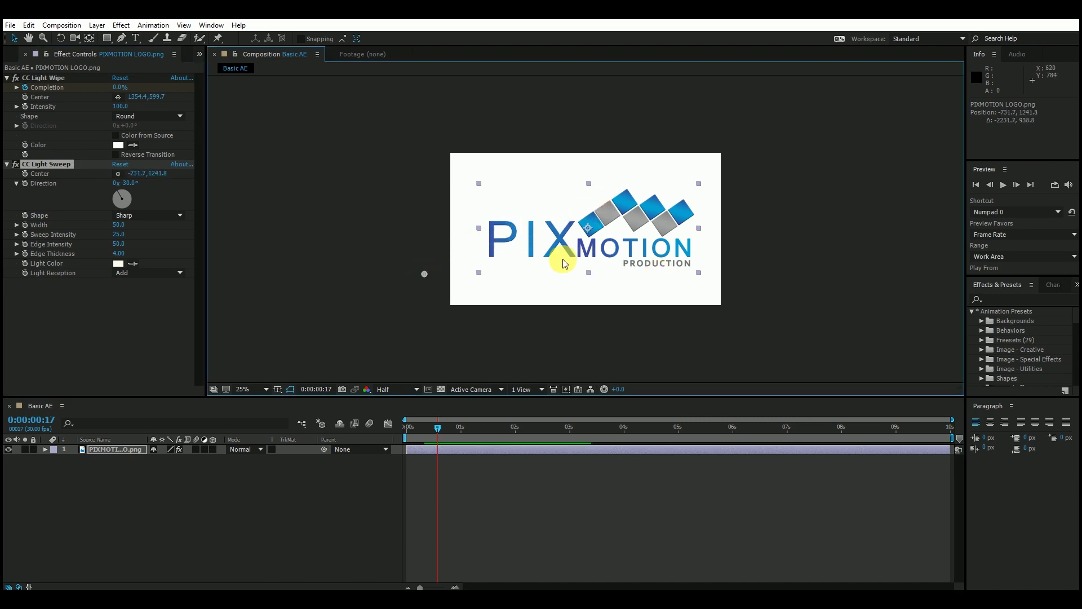
Step: Reposition the logo layer's anchor point with the Pan Behind tool, leaving it just below the middle of the logo
key("y")
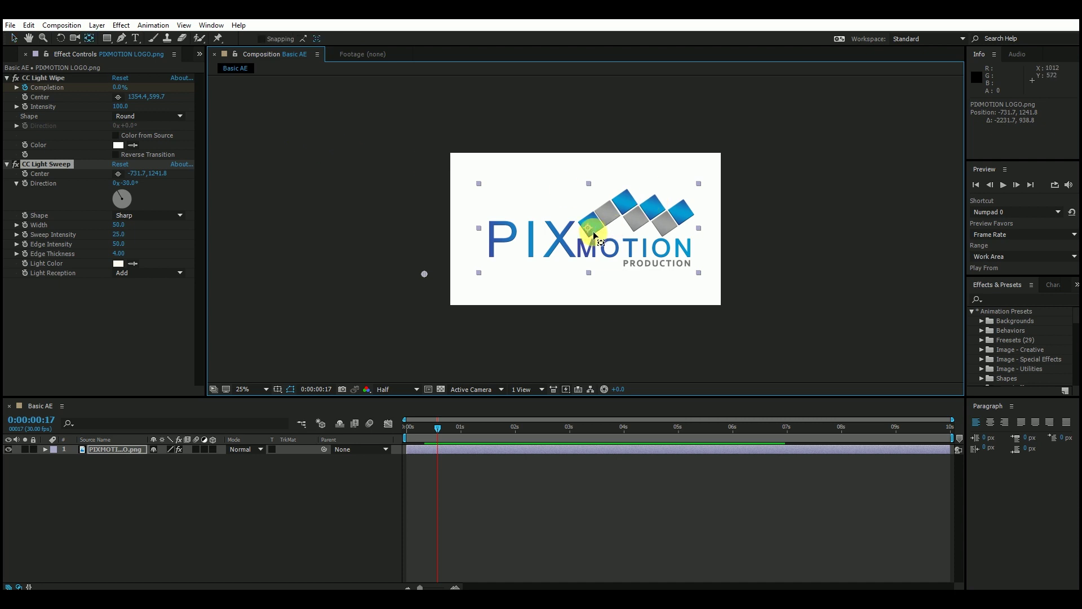
left_click_drag(590, 232, 687, 231)
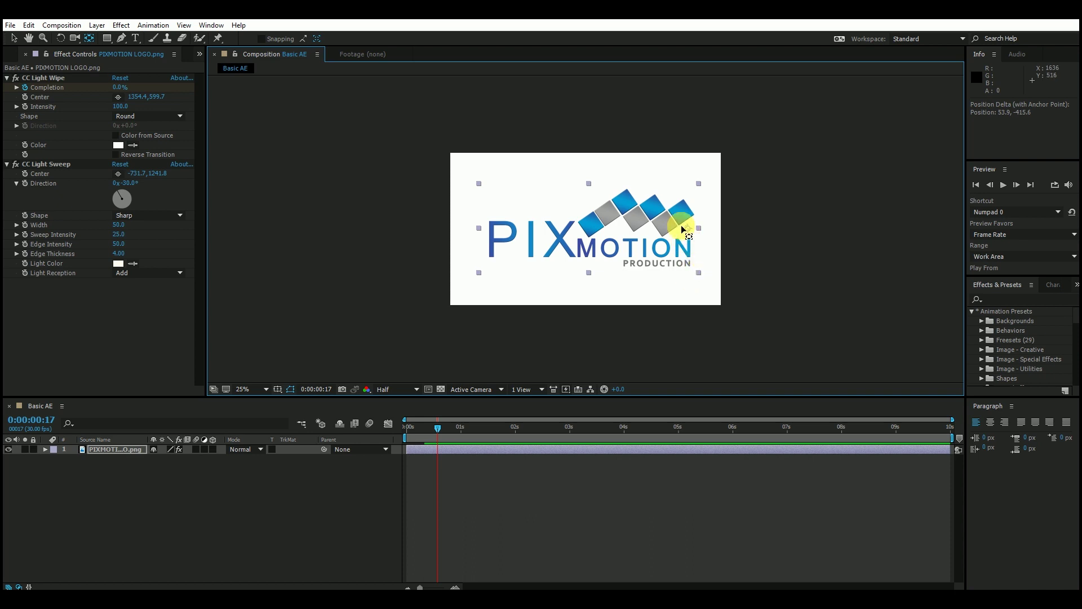
left_click(689, 230)
left_click_drag(690, 231, 597, 229)
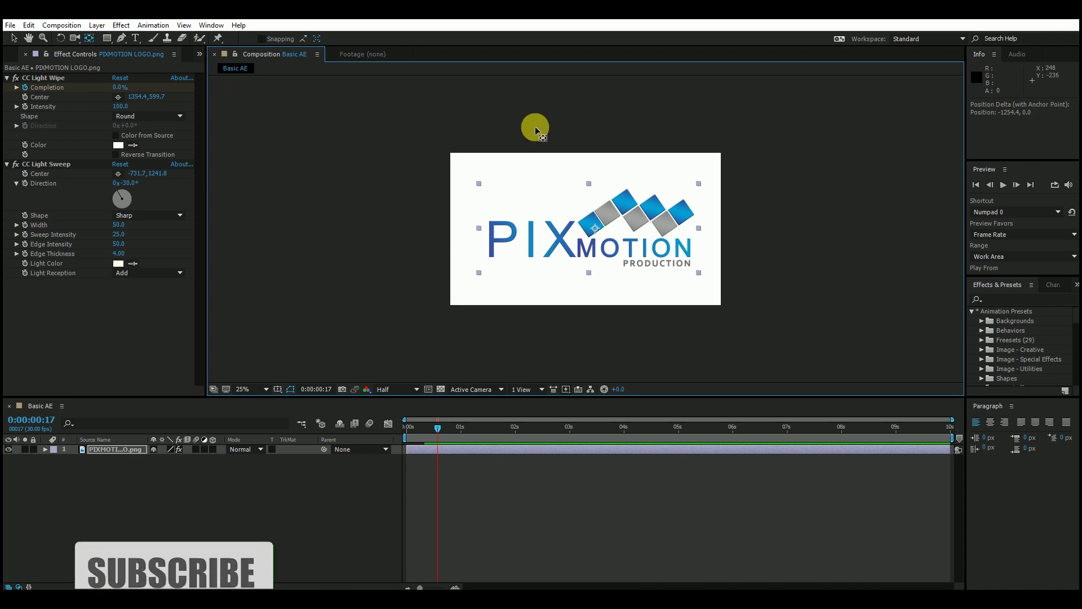
left_click_drag(595, 229, 586, 240)
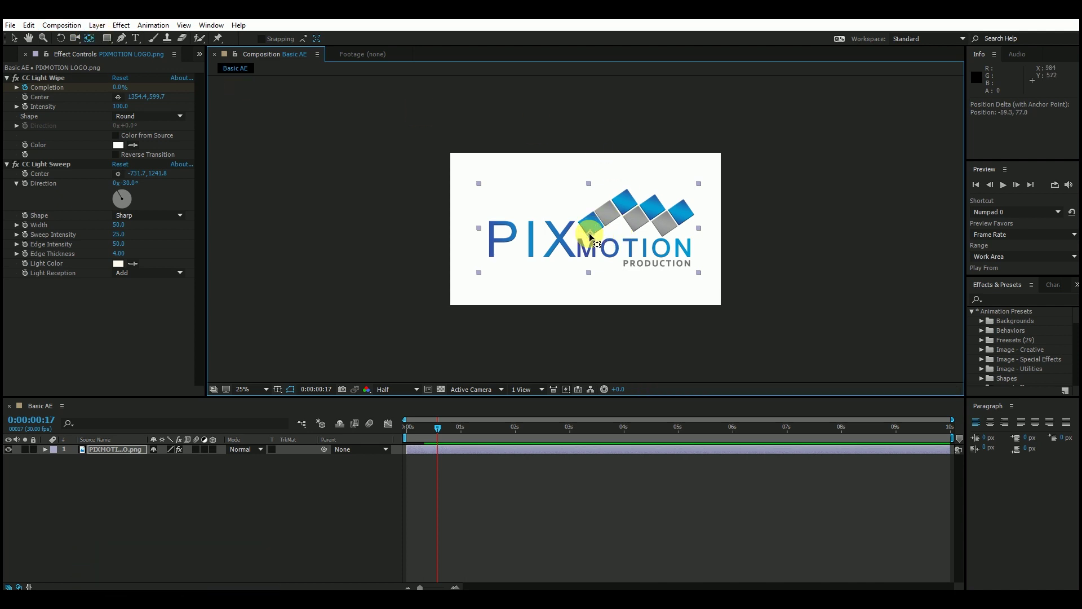
left_click(14, 38)
Step: Review the Basic AE composition's settings, including its duration and frame rate, without changing them
left_click(61, 25)
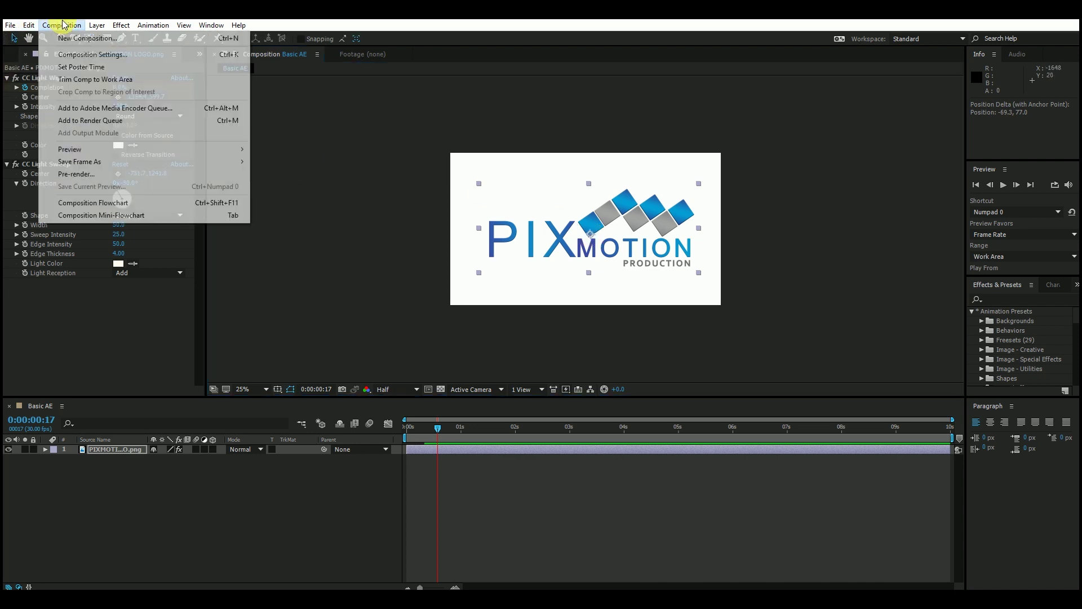
left_click(84, 51)
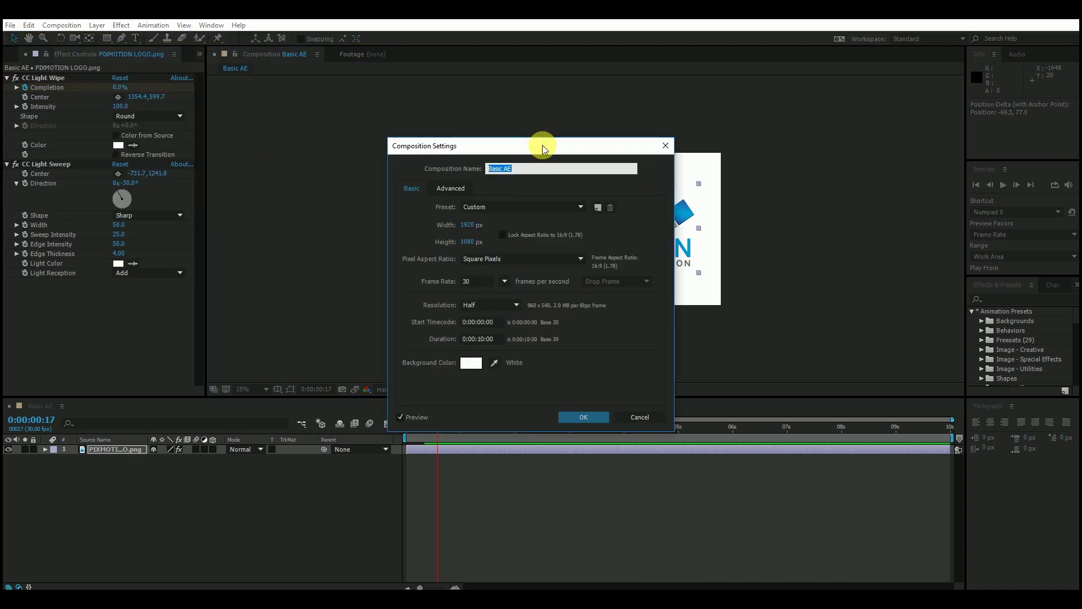
left_click_drag(544, 145, 486, 140)
left_click(431, 335)
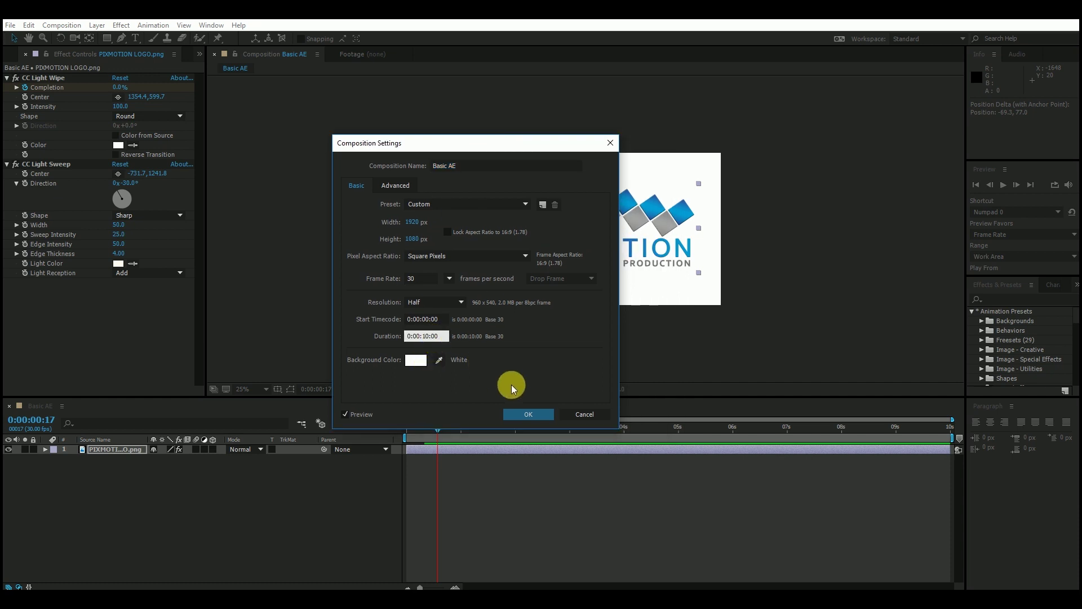
left_click(417, 280)
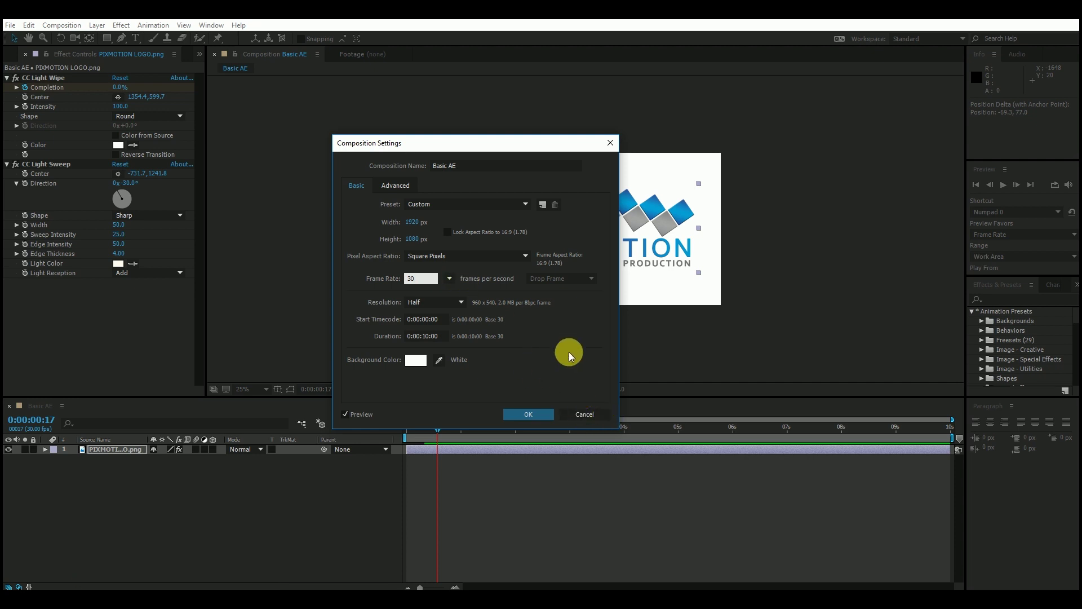
left_click(581, 414)
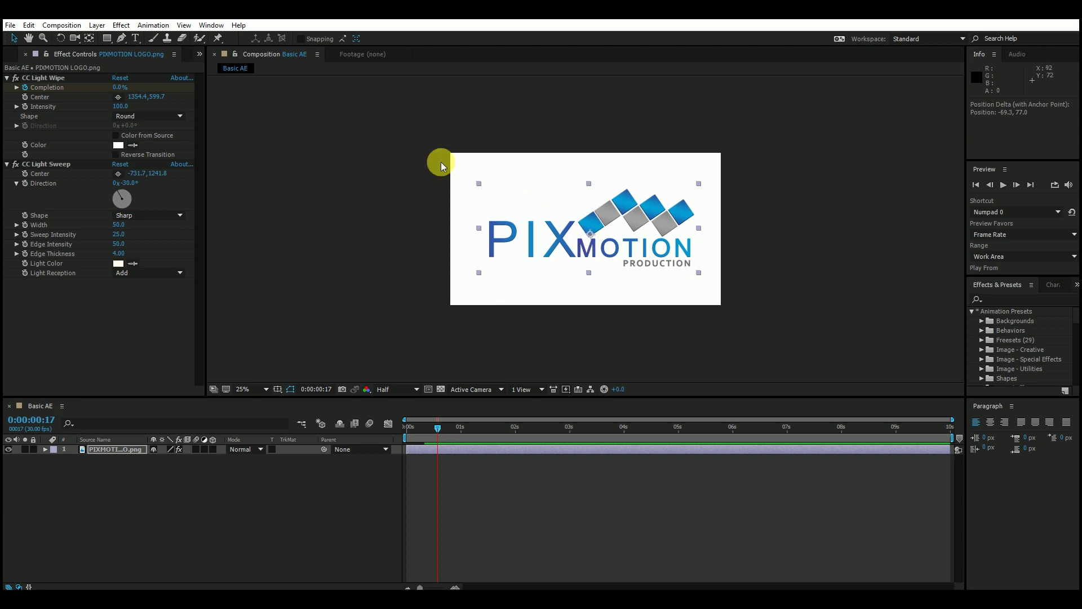
left_click(61, 25)
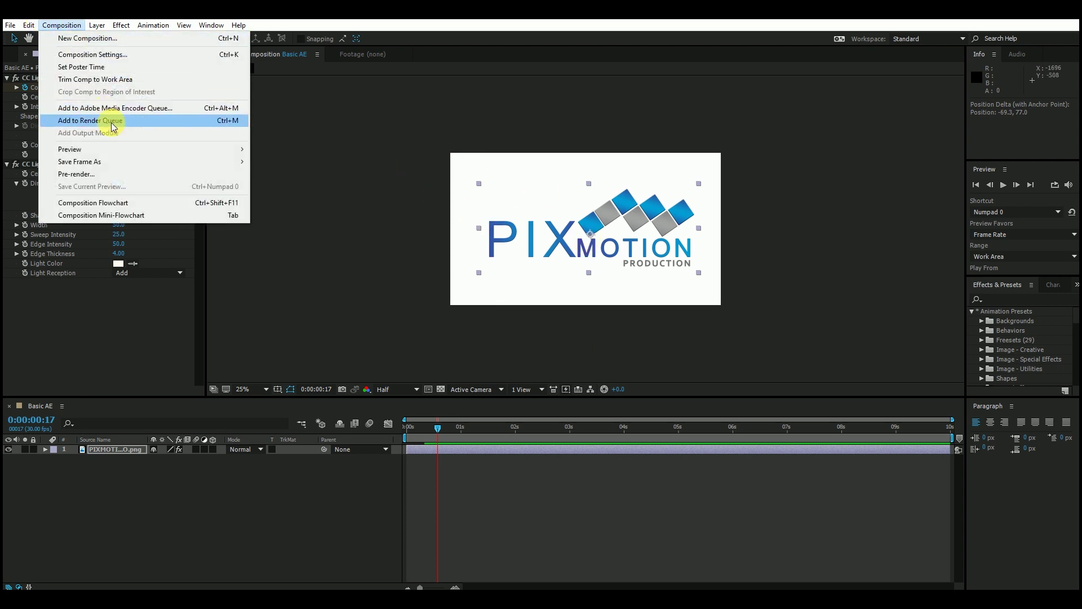
left_click(495, 353)
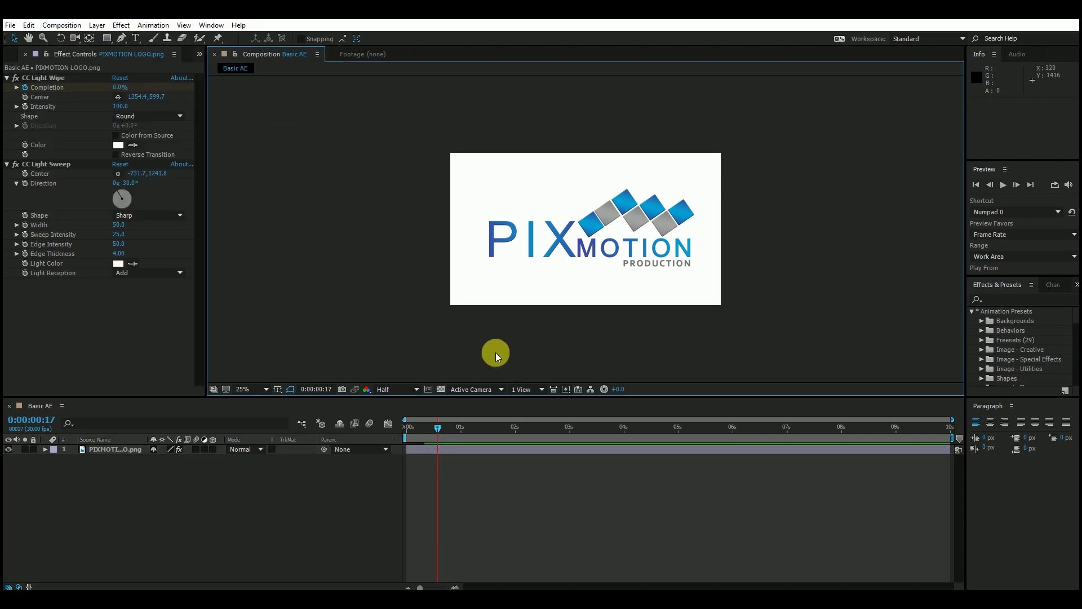